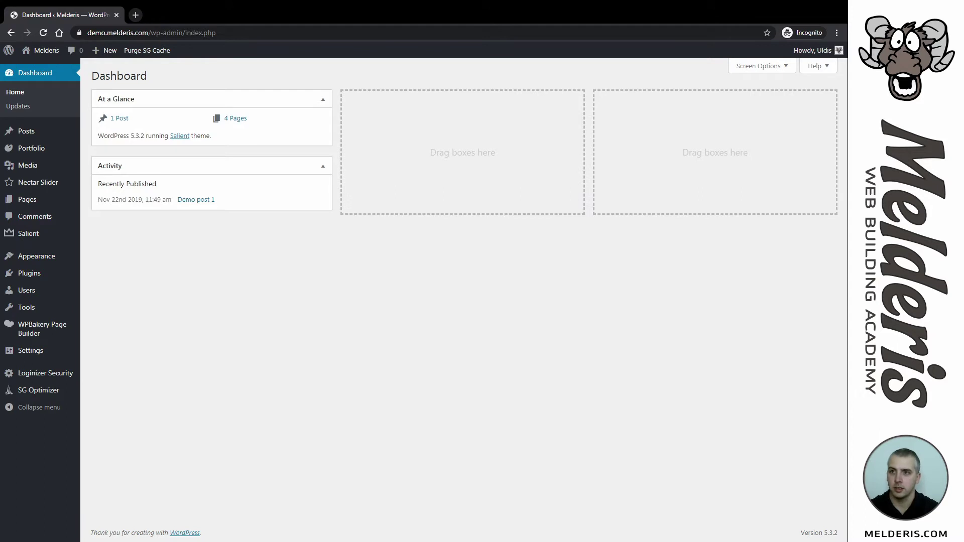
Step: Create a new page titled "Video" and save it as a draft
mouse_move(103, 50)
left_click(99, 95)
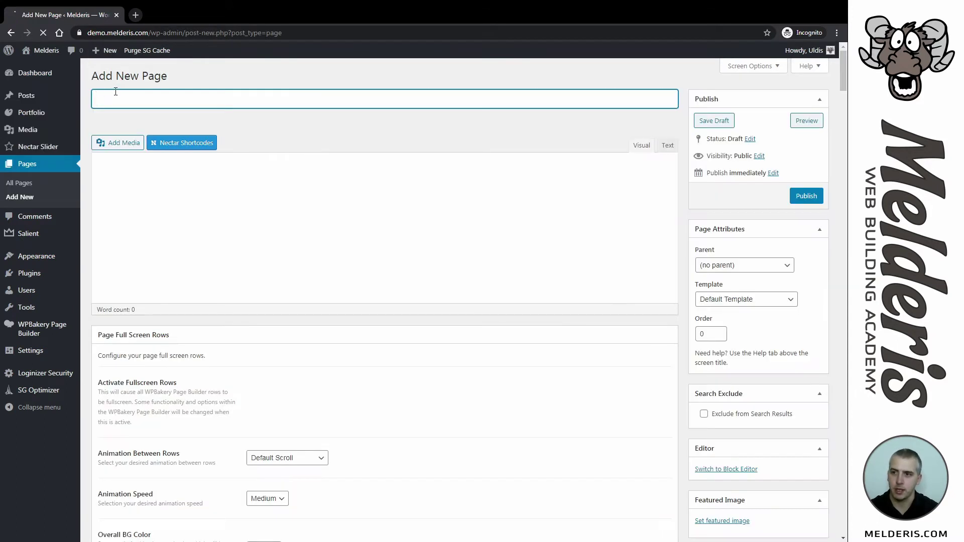
type("Video")
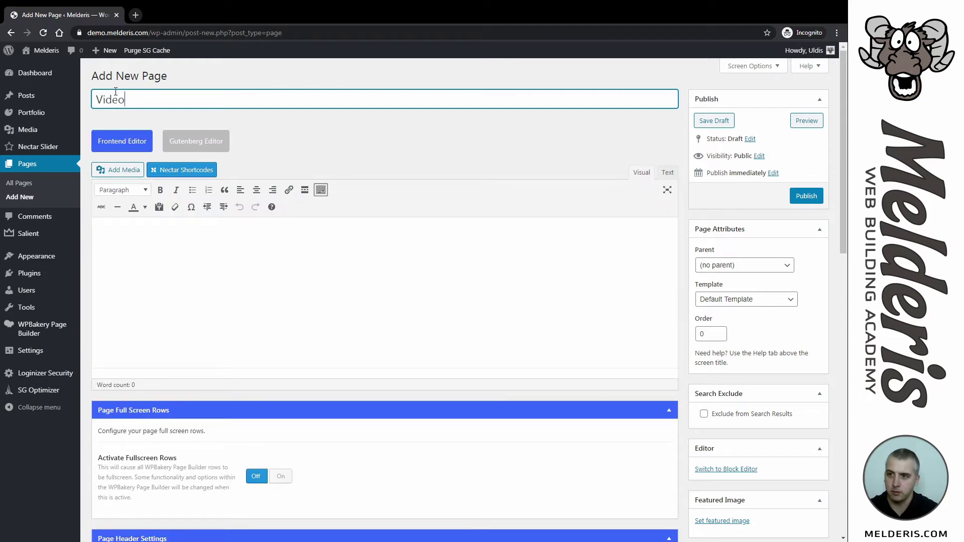
left_click(713, 122)
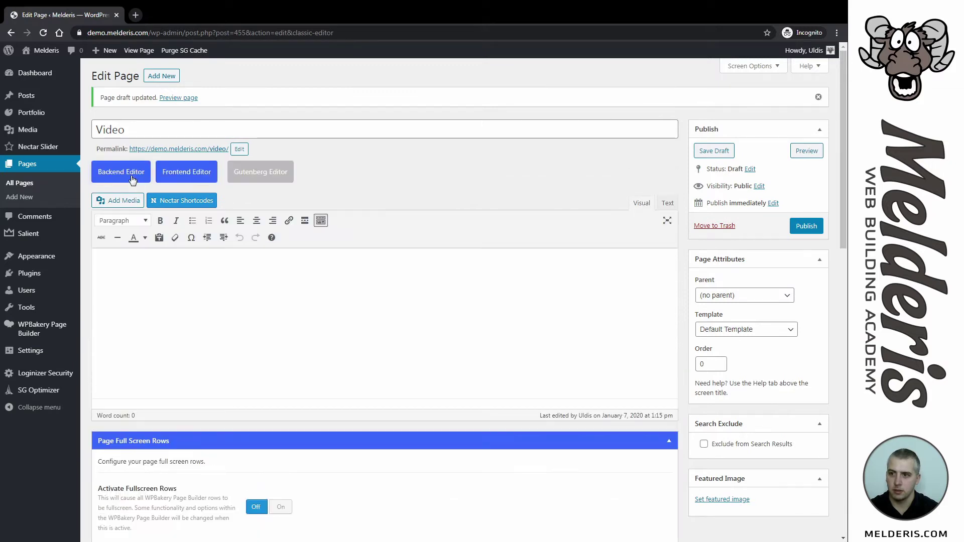
Step: Switch the Video page to the Backend Editor and add a Video Lightbox element
left_click(118, 173)
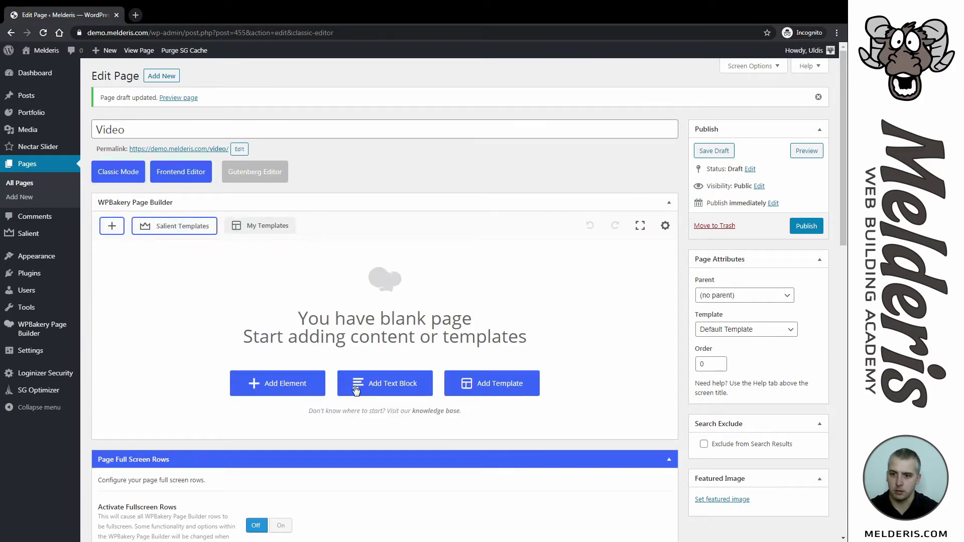
left_click(290, 391)
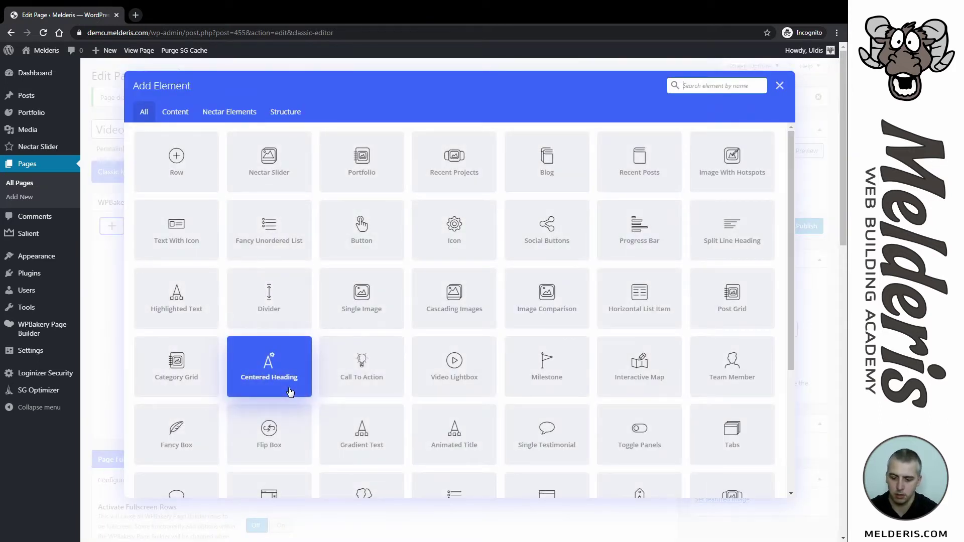
type("Vide")
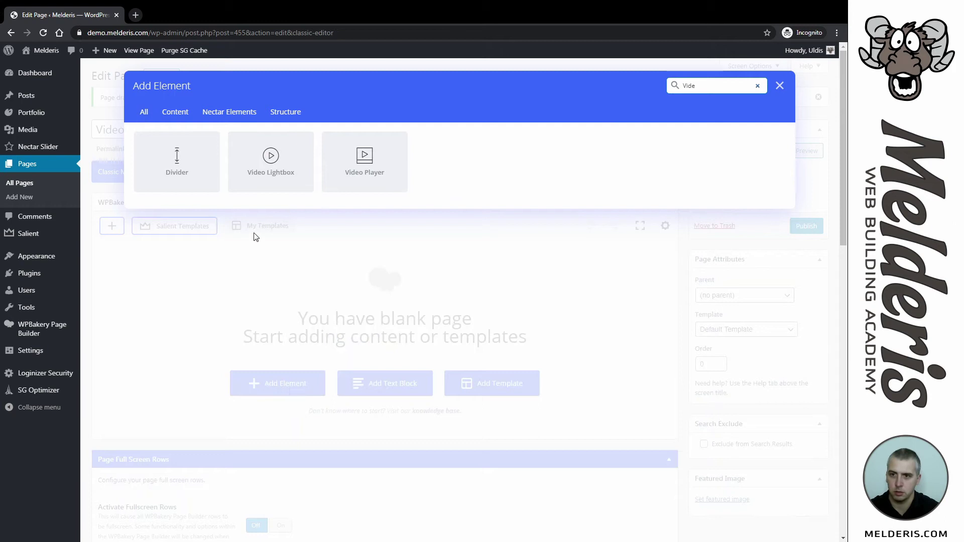
left_click(276, 173)
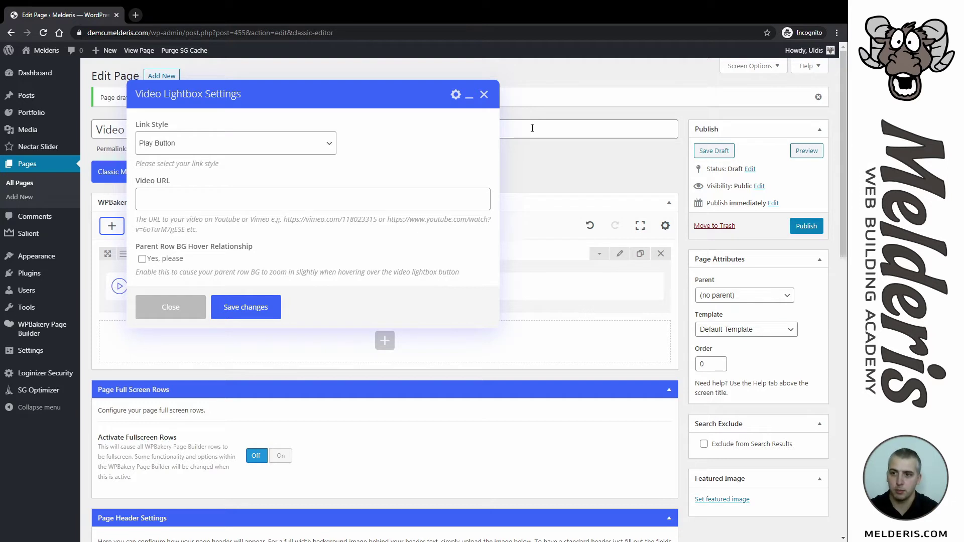
left_click(304, 205)
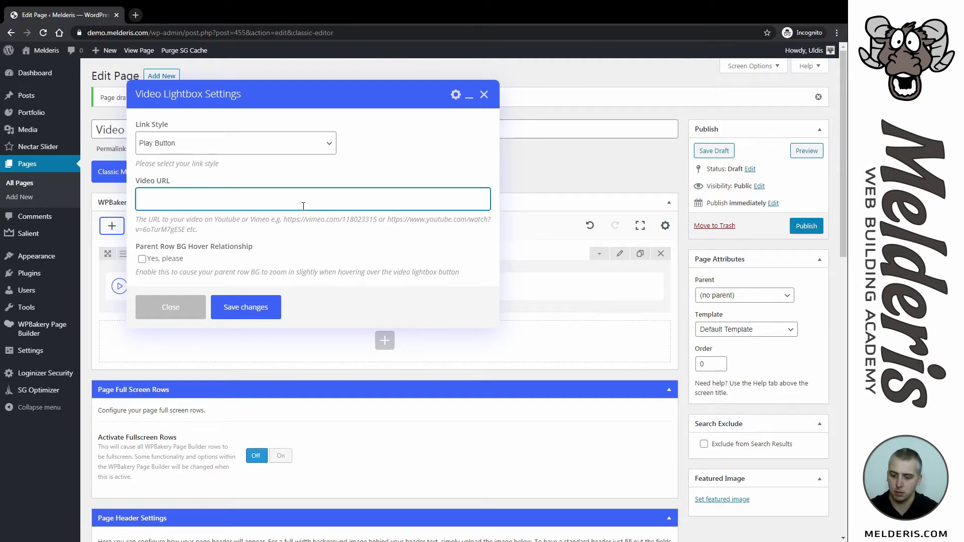
type("https://www.youtube.com/watch?v=Ssa8E5hT4Fg")
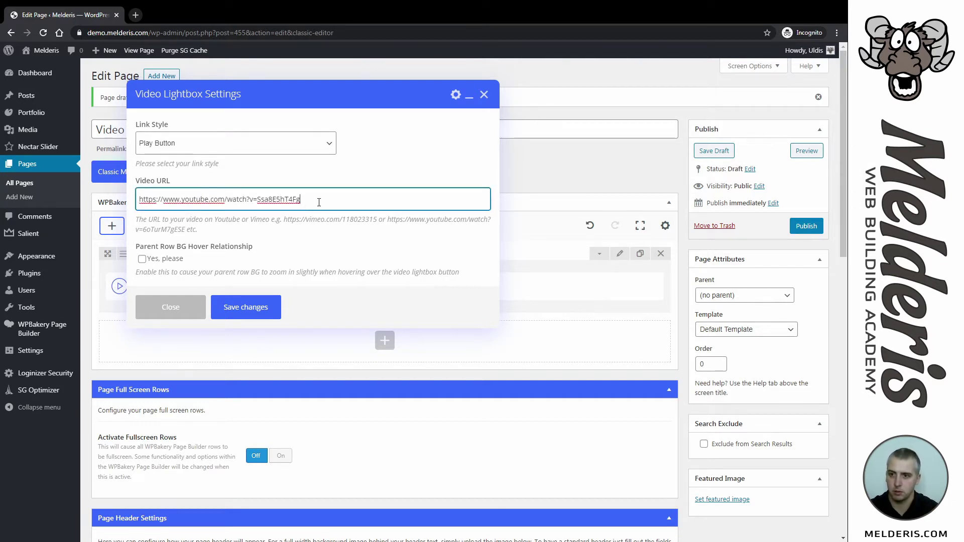
left_click(370, 171)
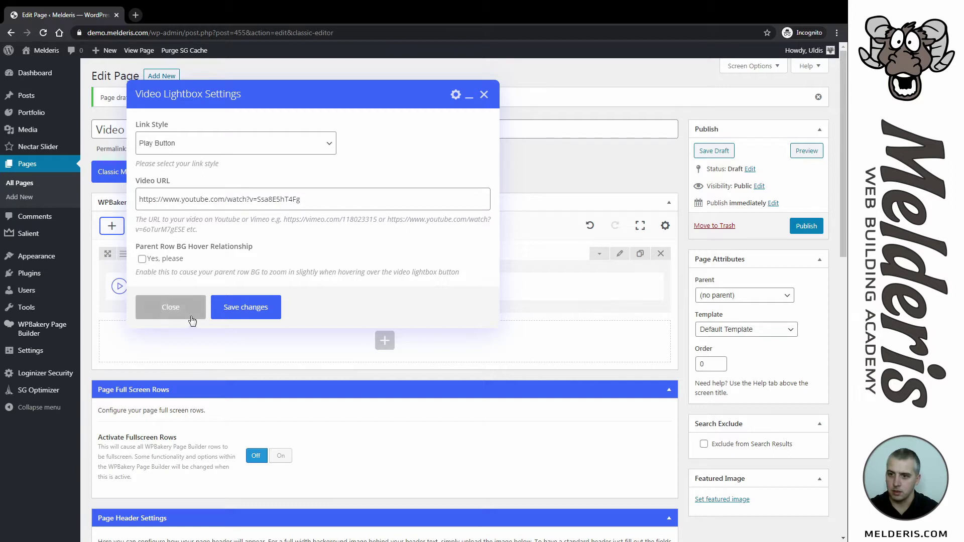
left_click(242, 308)
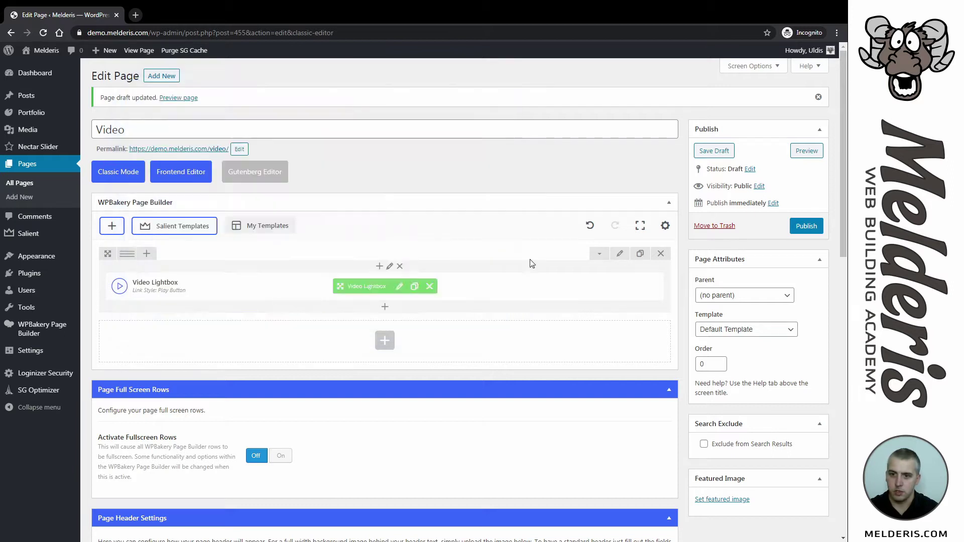
left_click(804, 150)
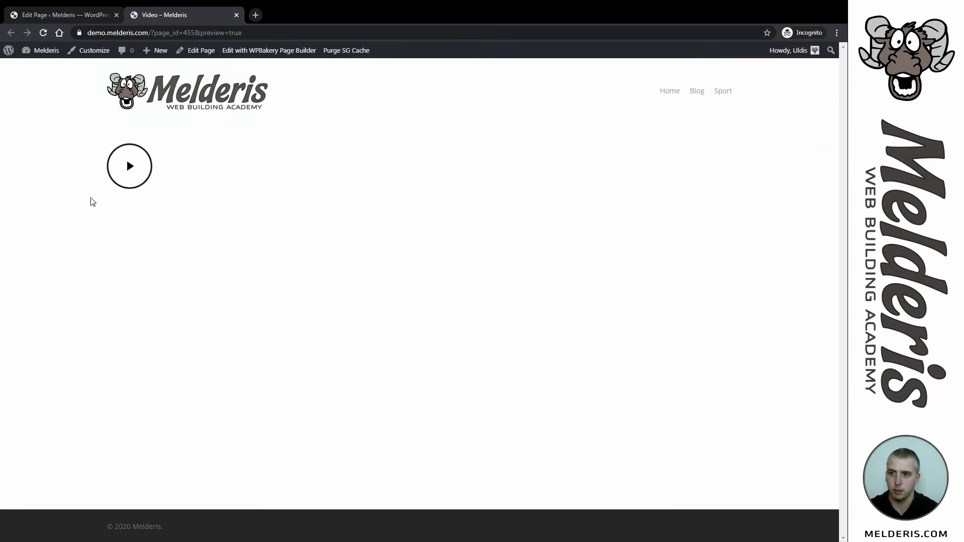
Step: Back in the page editor, split the row into narrow, wide and narrow columns and move the Video Lightbox into the wide middle column
left_click(60, 16)
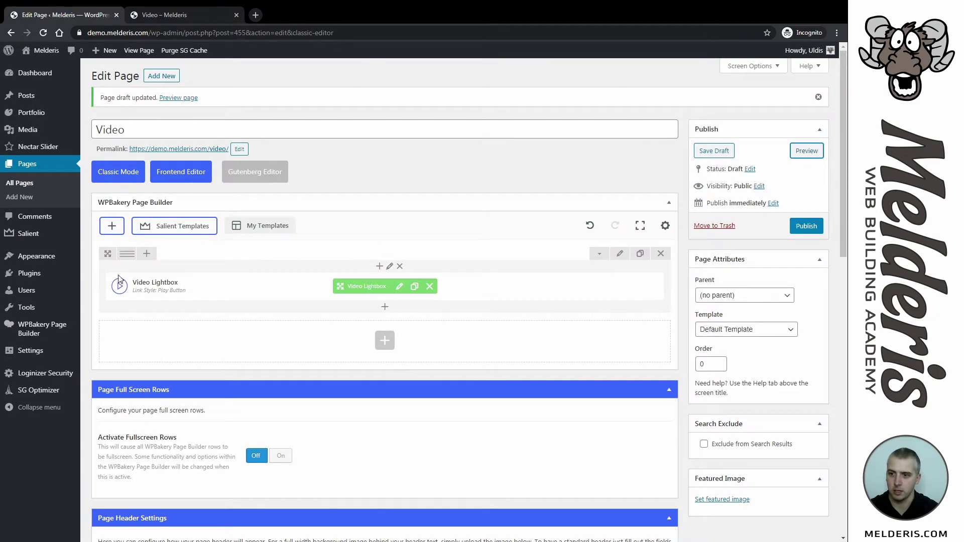
mouse_move(127, 253)
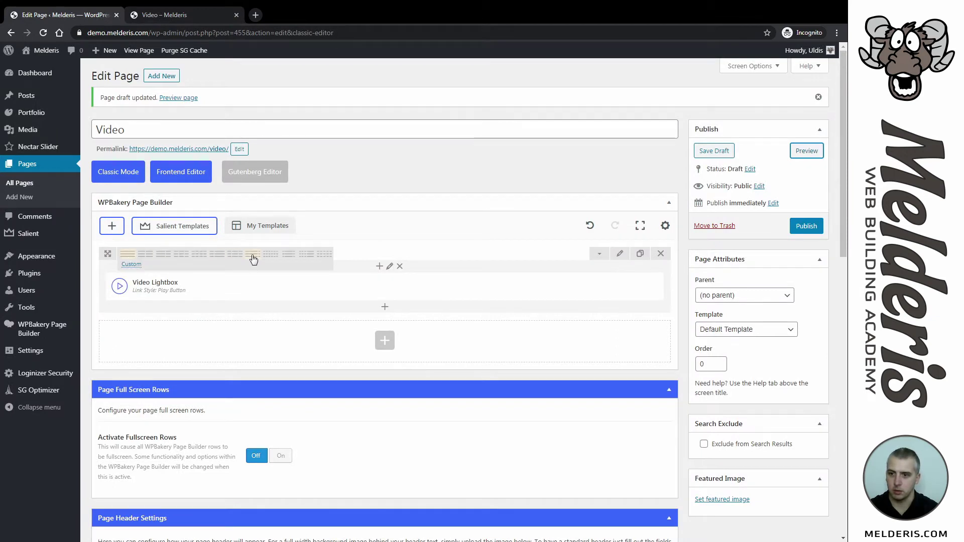
left_click(290, 259)
left_click_drag(126, 289, 310, 290)
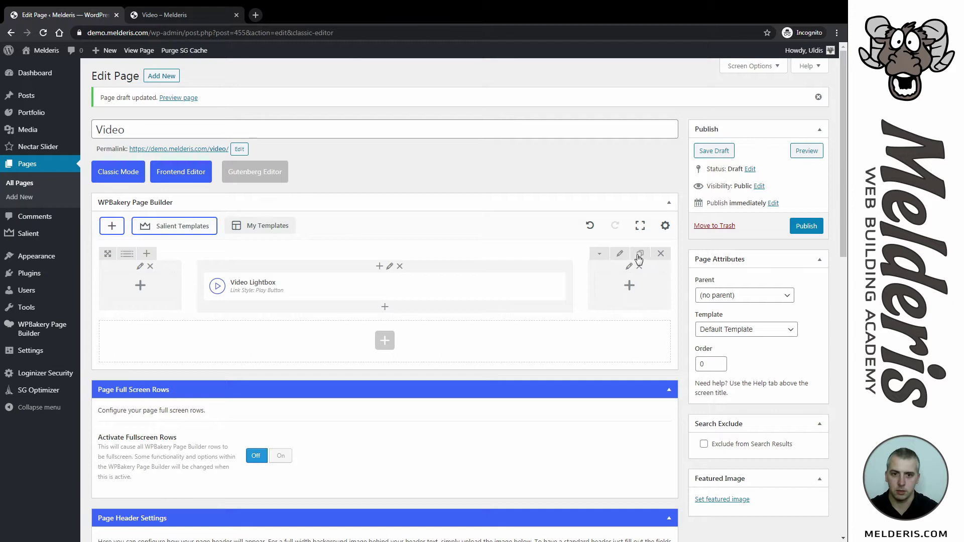
Step: Give the row the background image field.jpg from the media library, positioned Center Center, and save the row settings
left_click(620, 254)
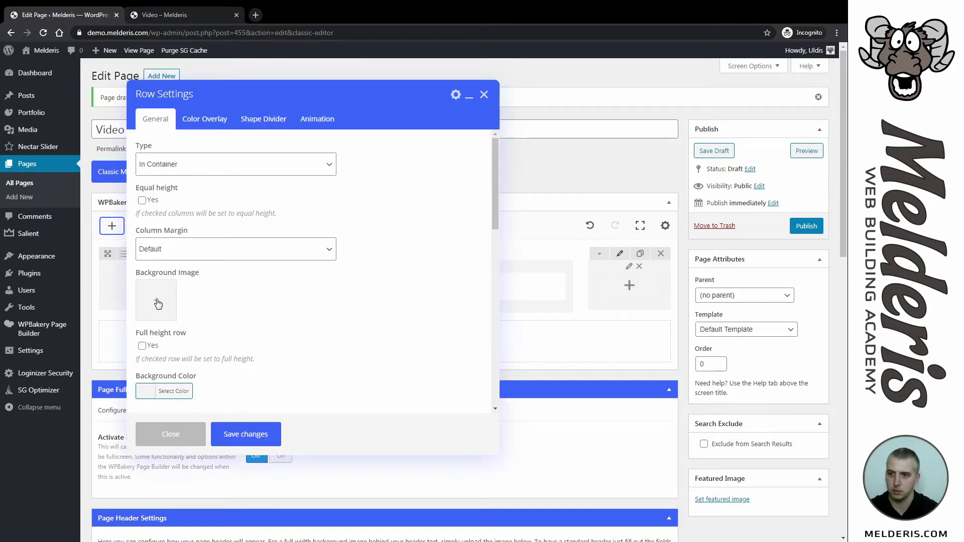
left_click(157, 303)
left_click(143, 173)
left_click(803, 512)
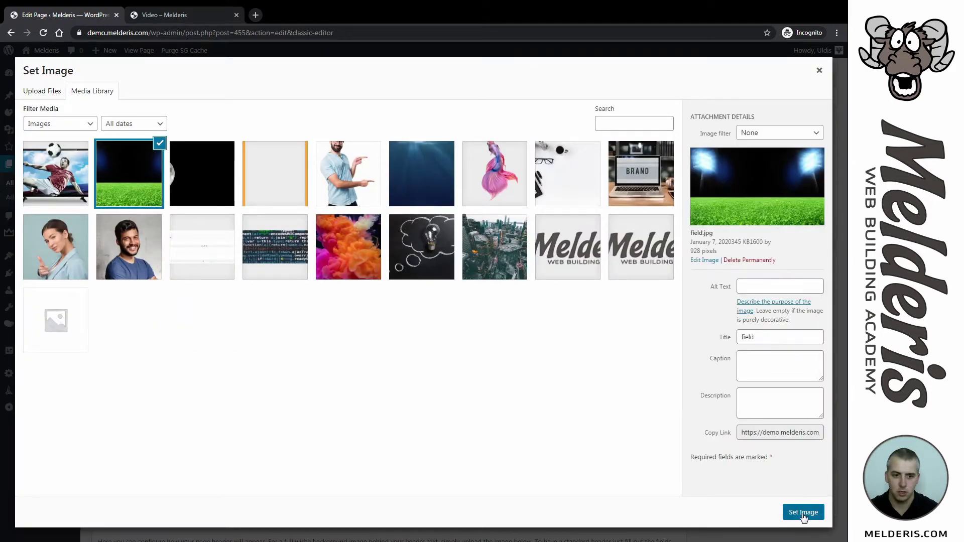
left_click(159, 398)
left_click(172, 486)
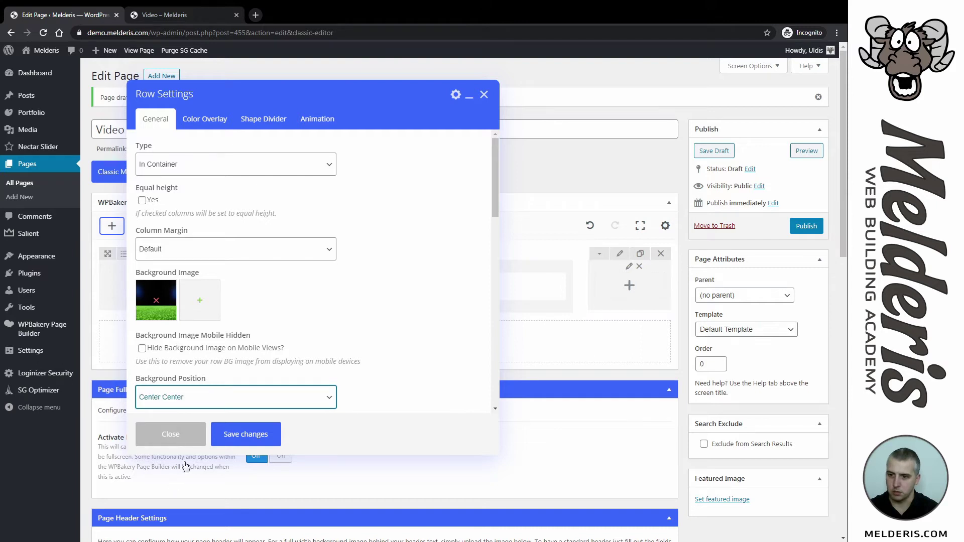
left_click(246, 434)
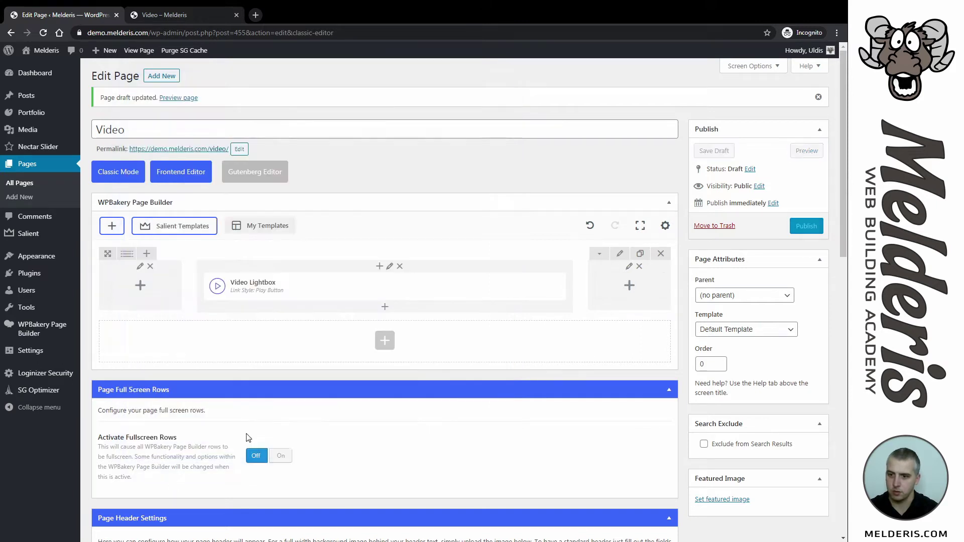
Step: Reopen the row's settings and change its type to Full Width Background
left_click(619, 253)
left_click(176, 162)
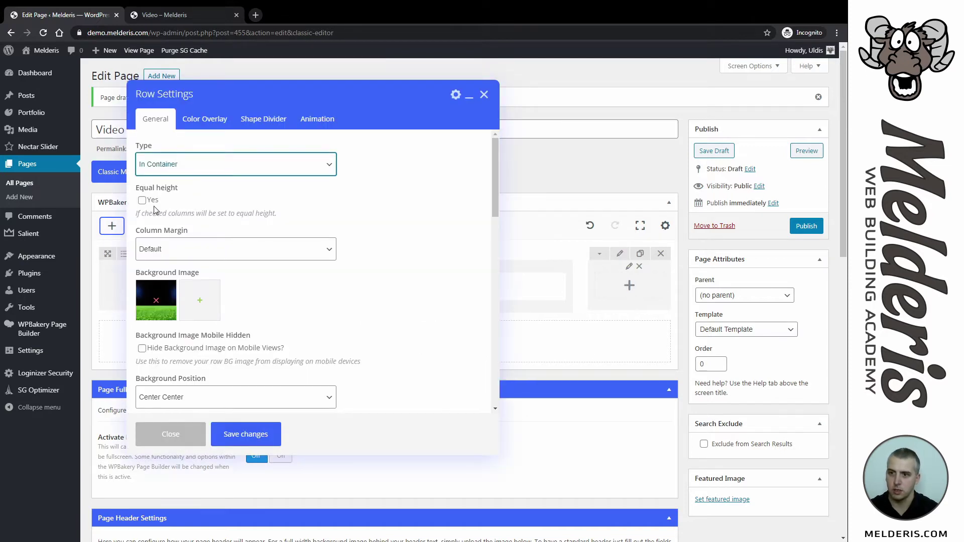
key("Down")
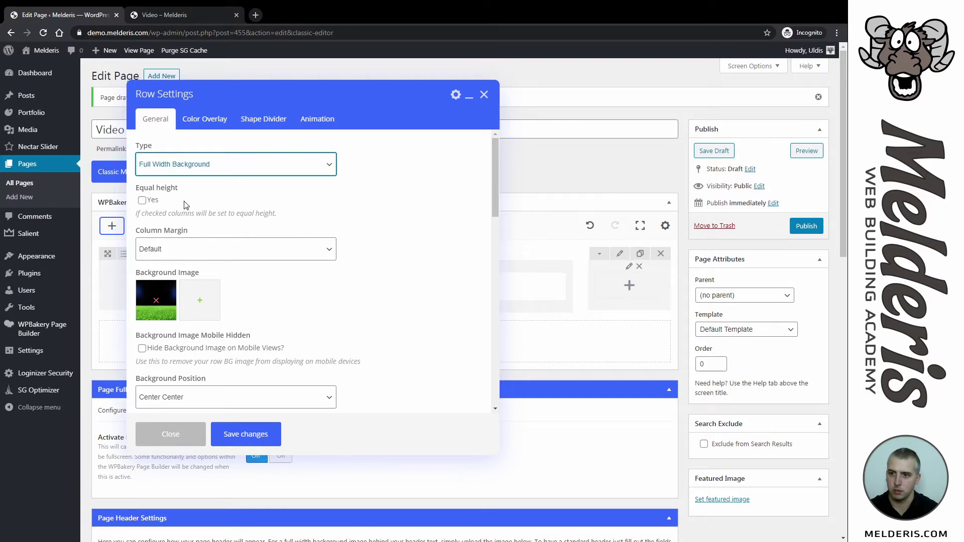
Step: Set the row's top padding to 18%, enter its bottom padding and save the row settings
scroll(184, 201, "down", 4)
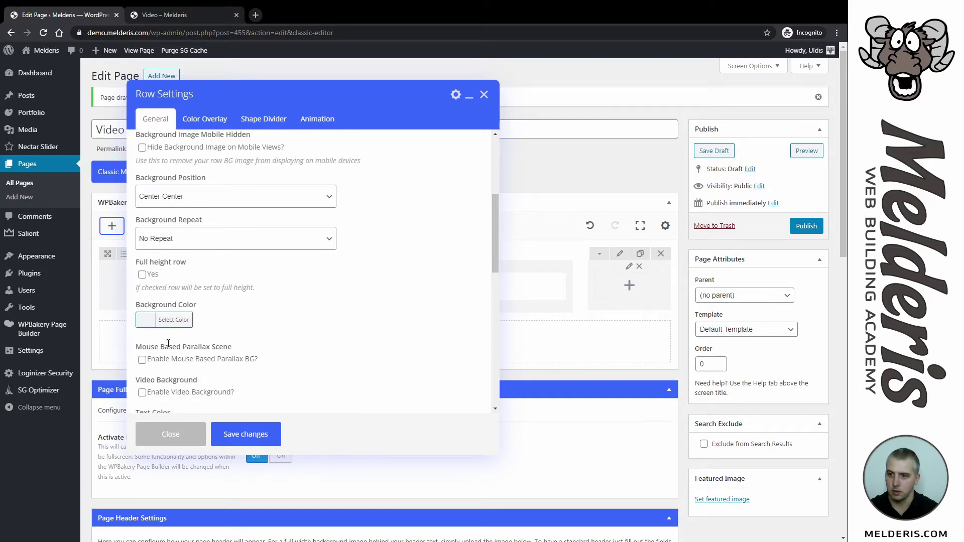
scroll(168, 343, "down", 3)
left_click(160, 366)
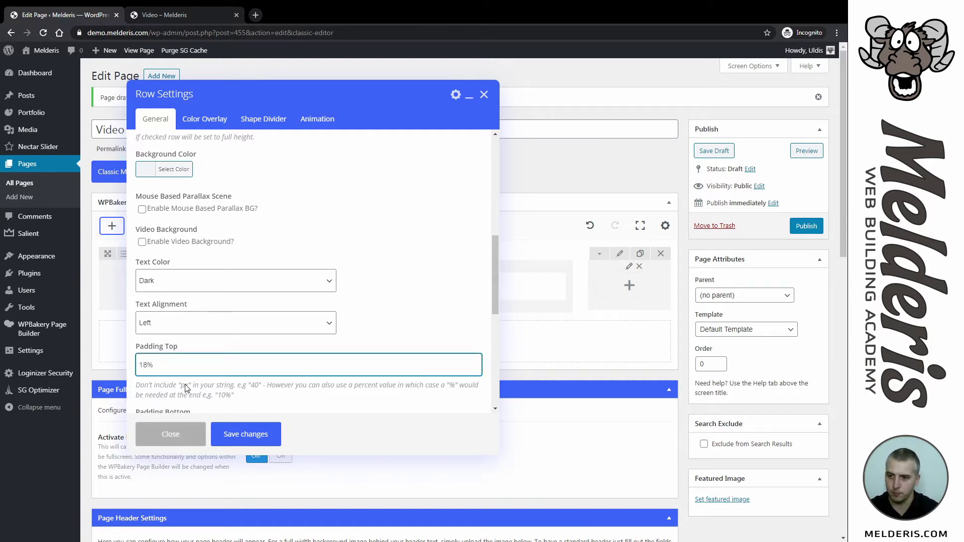
scroll(193, 346, "down", 2)
left_click(173, 333)
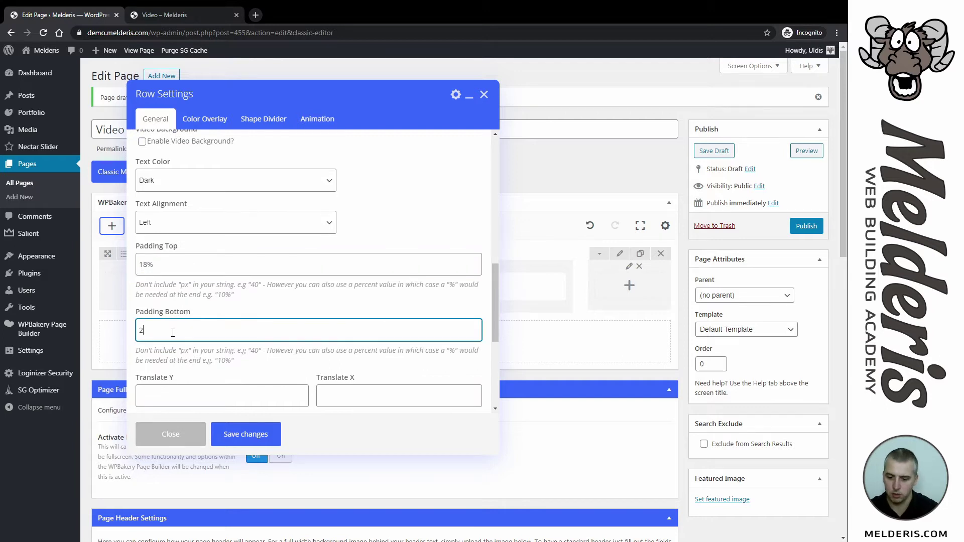
left_click(237, 436)
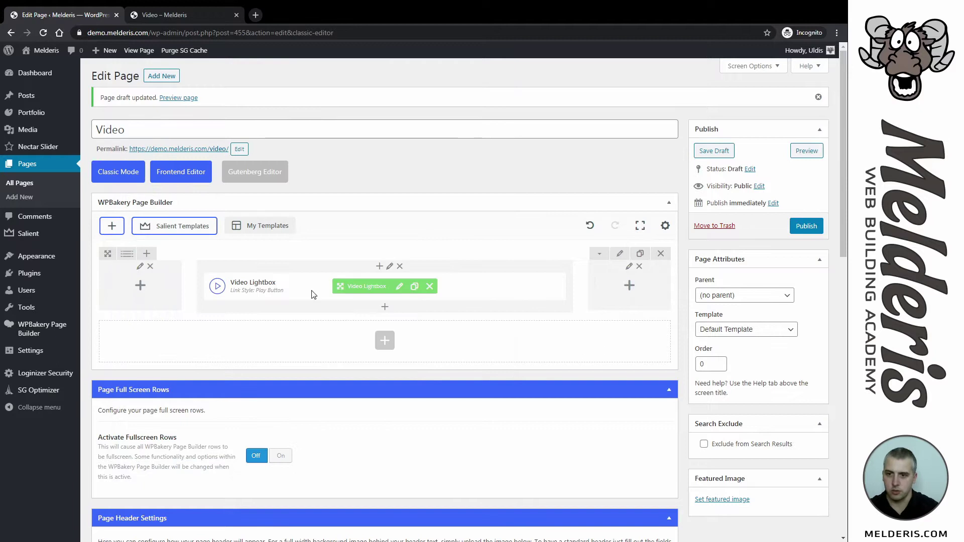
Step: Change the Video Lightbox's link style to Play Button With Image and its play button color to Extra Color 1
left_click(400, 287)
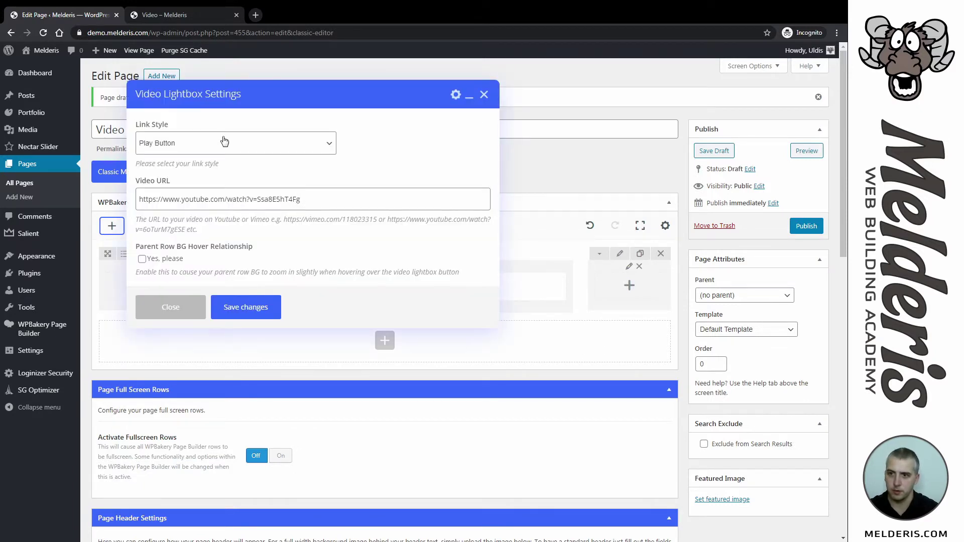
left_click(228, 146)
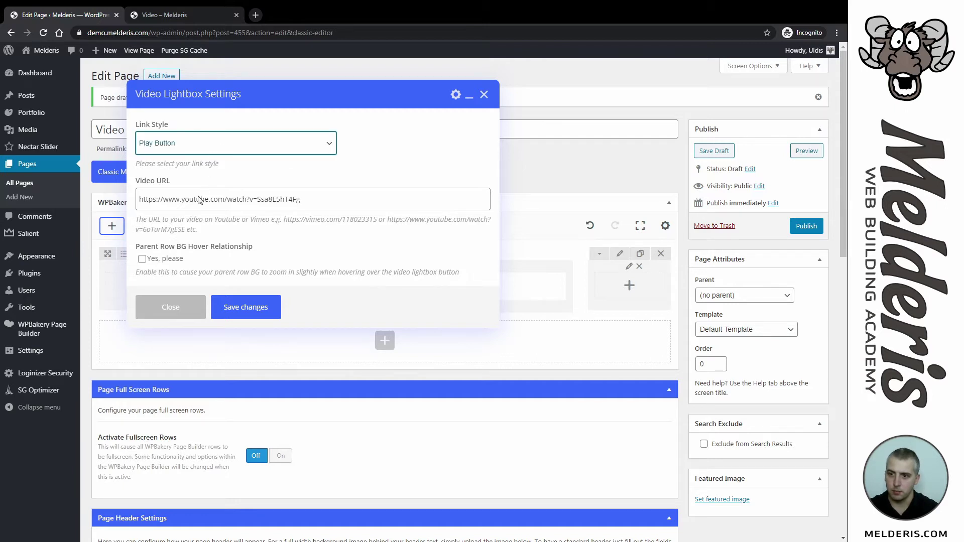
key("Down")
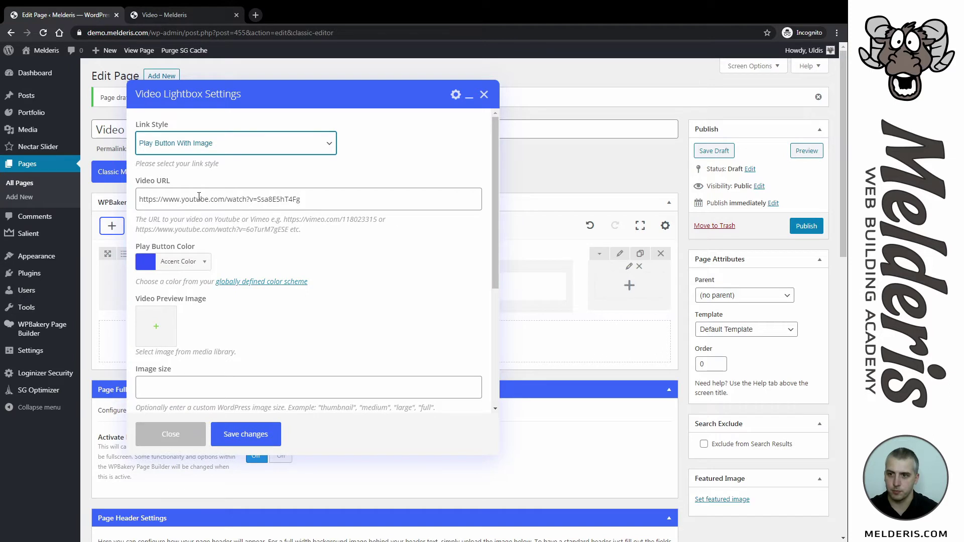
left_click(187, 262)
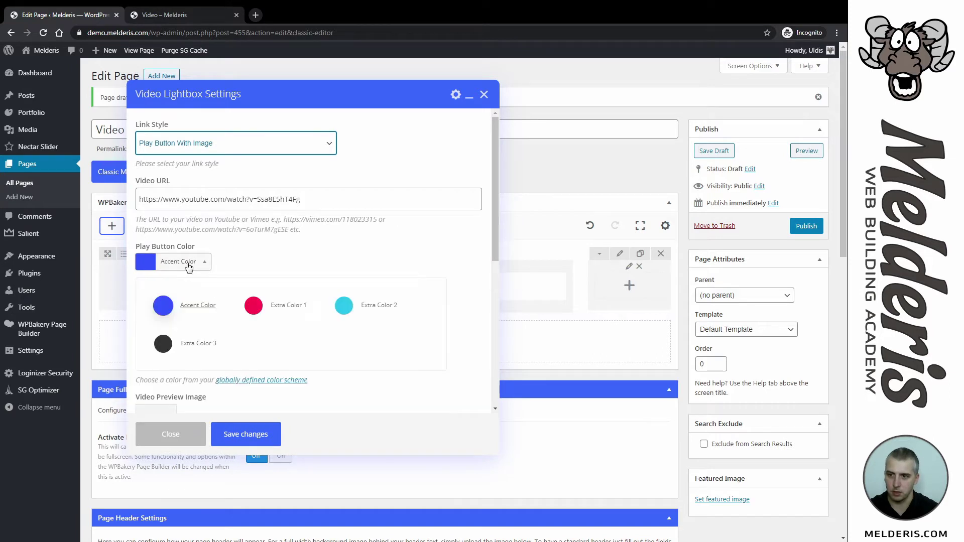
left_click(253, 306)
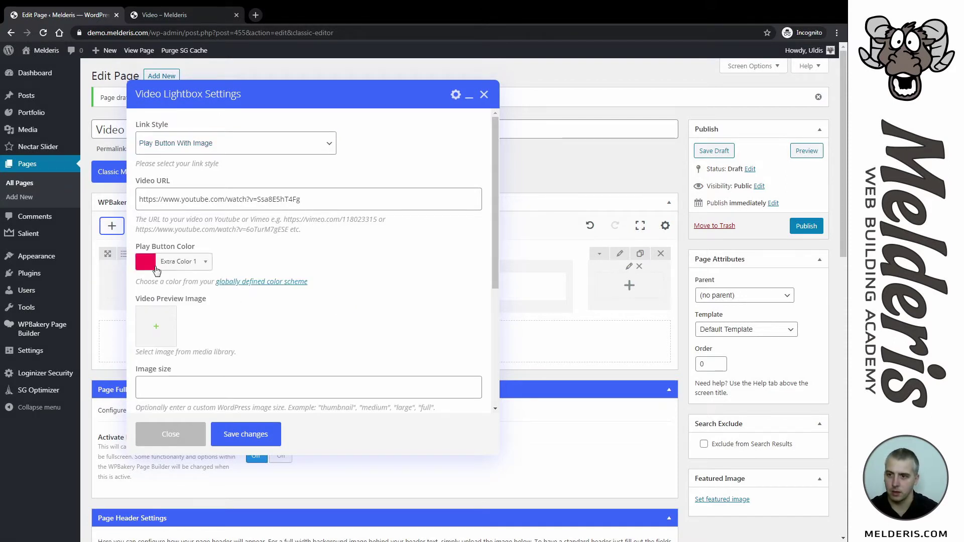
Step: Set tvf.png from the media library as the Video Lightbox's video preview image
left_click(155, 329)
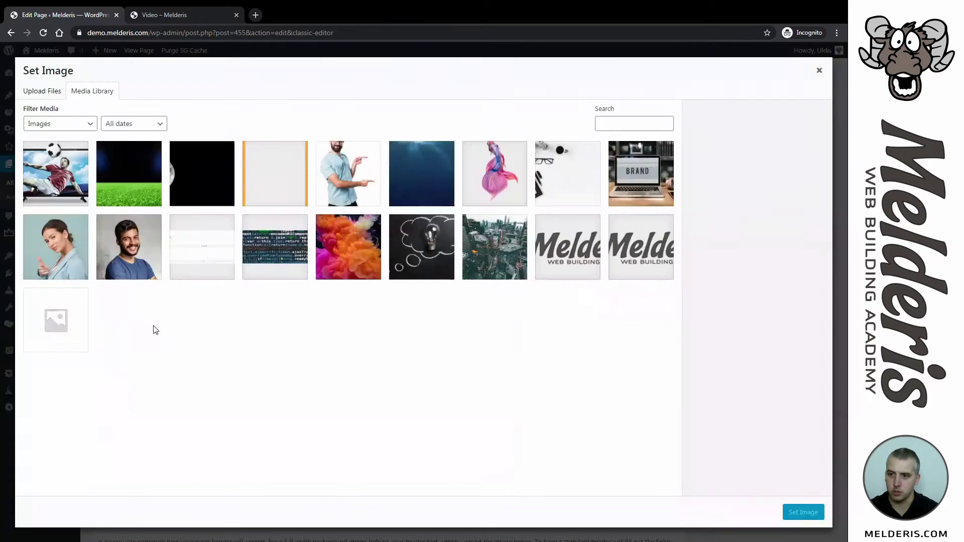
left_click(49, 169)
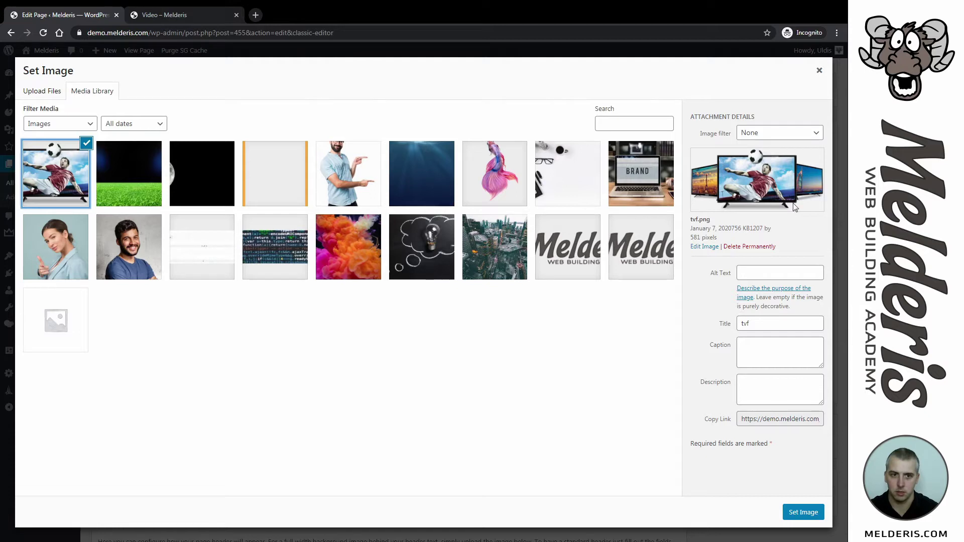
left_click(799, 513)
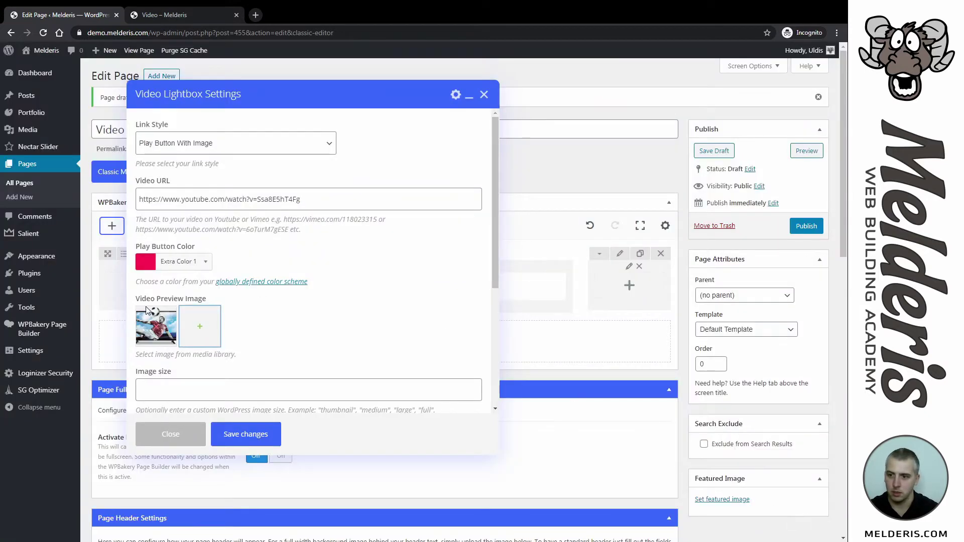
scroll(279, 308, "down", 2)
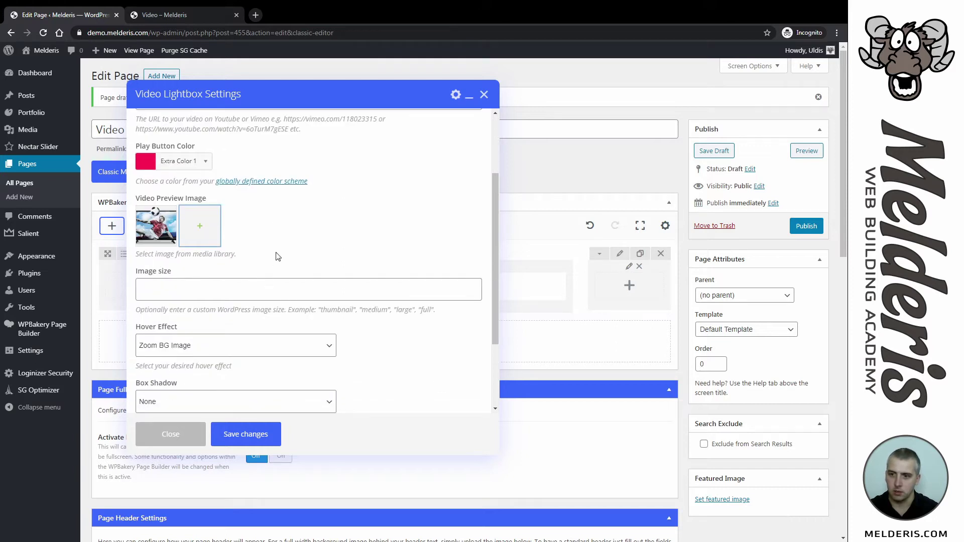
scroll(275, 254, "down", 2)
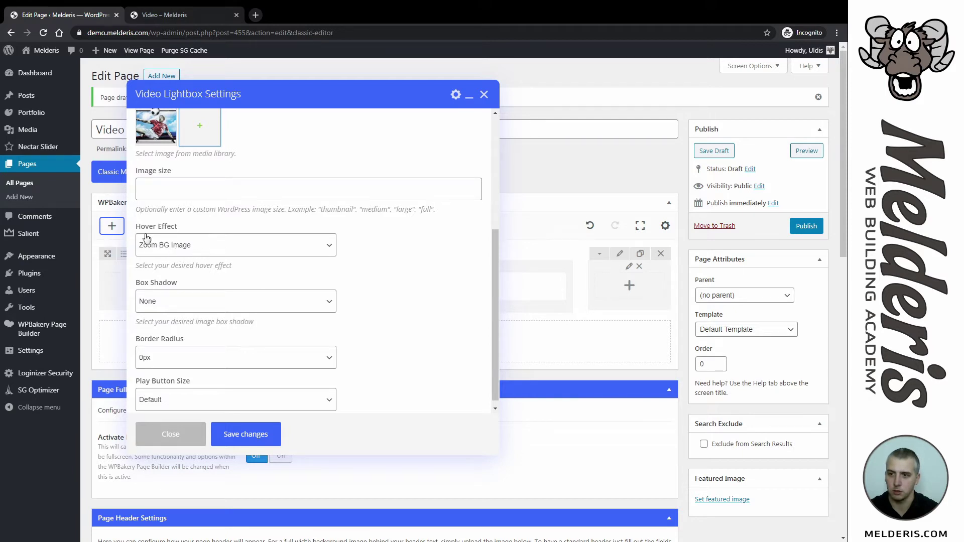
Step: Change the Video Lightbox's hover effect to Zoom Button and save its settings
left_click(200, 245)
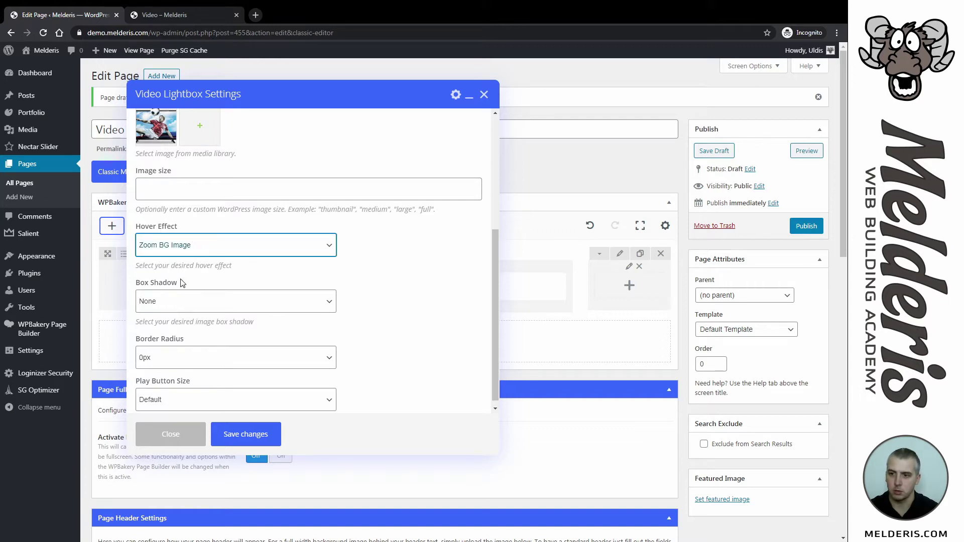
key("Down")
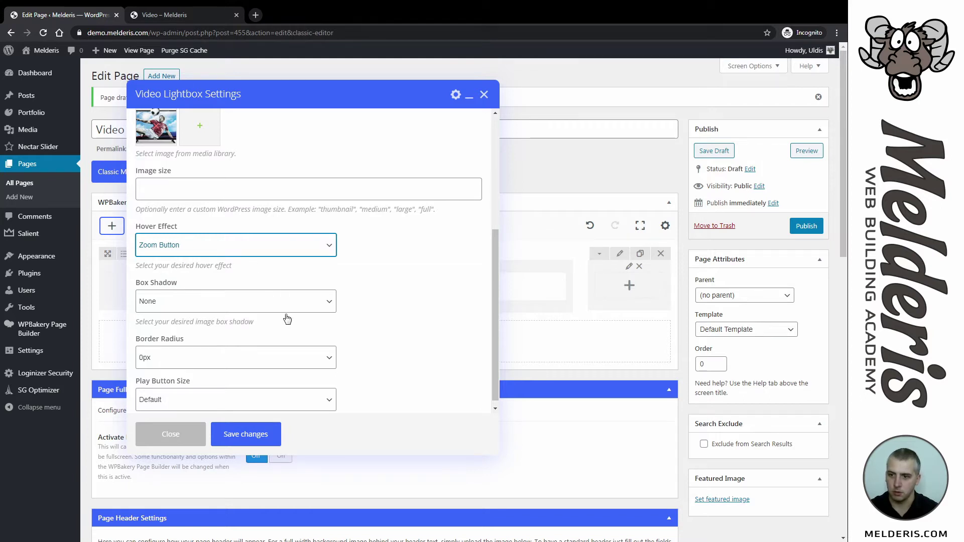
scroll(211, 351, "down", 1)
left_click(234, 438)
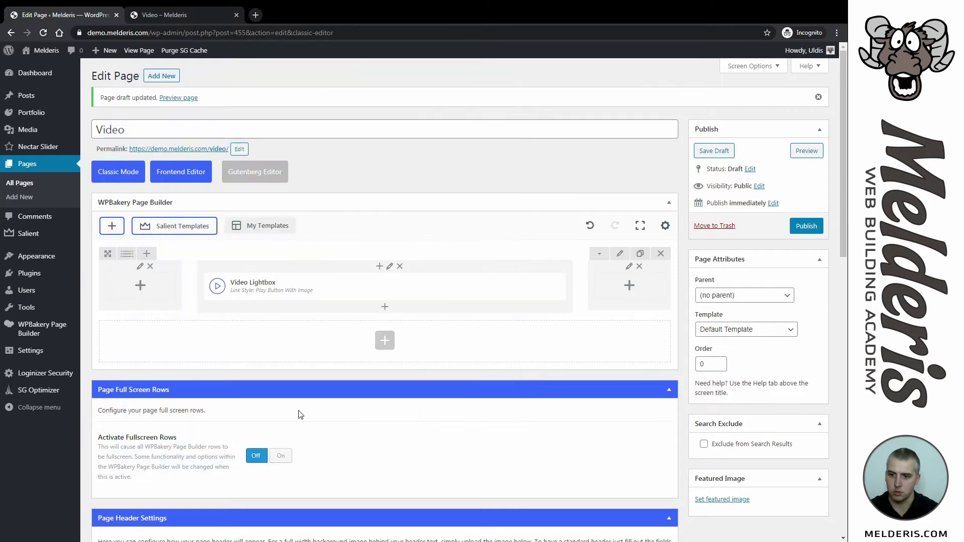
Step: Preview the page, play the video from the play button on the image, and close the lightbox
left_click(806, 152)
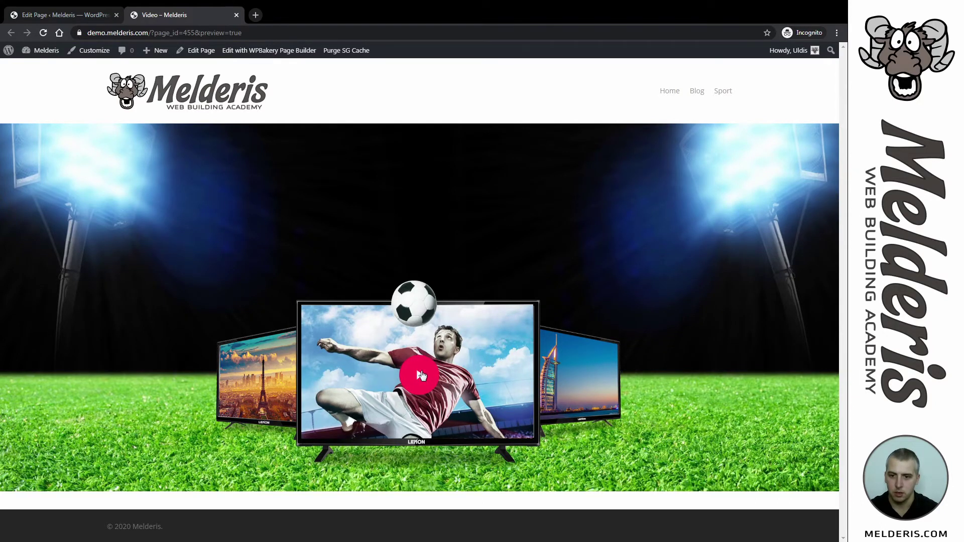
left_click(420, 376)
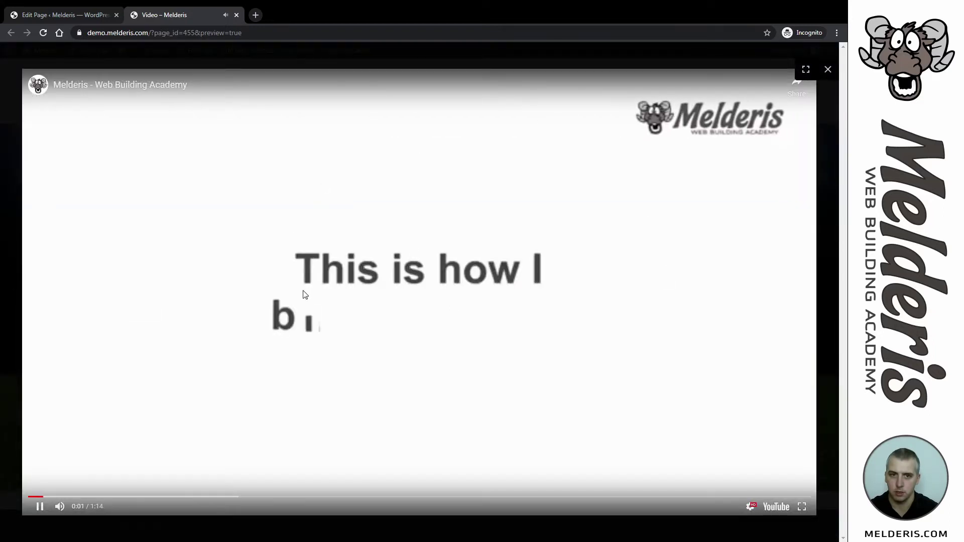
left_click(14, 271)
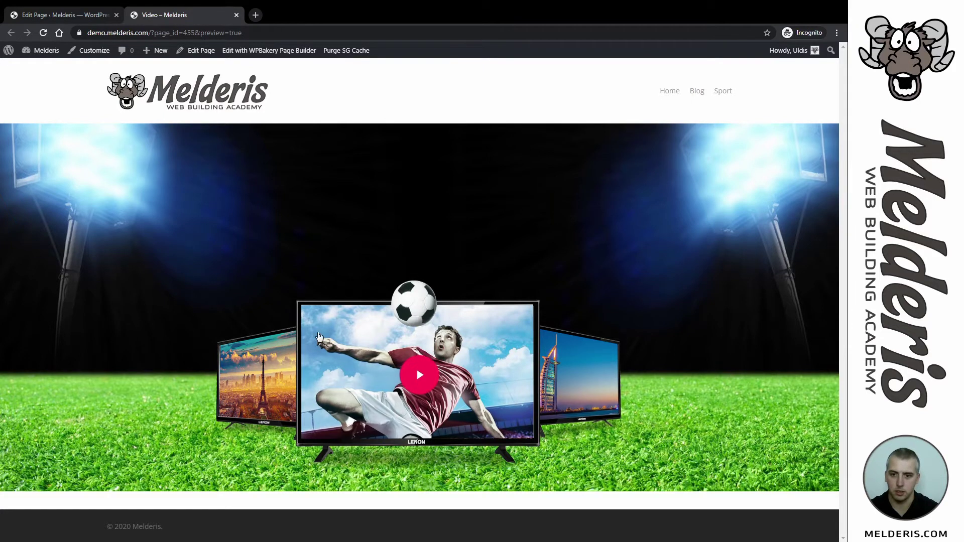
Step: Return to the page editor, choose a background image animation for the row, save the row settings and preview the page
left_click(63, 15)
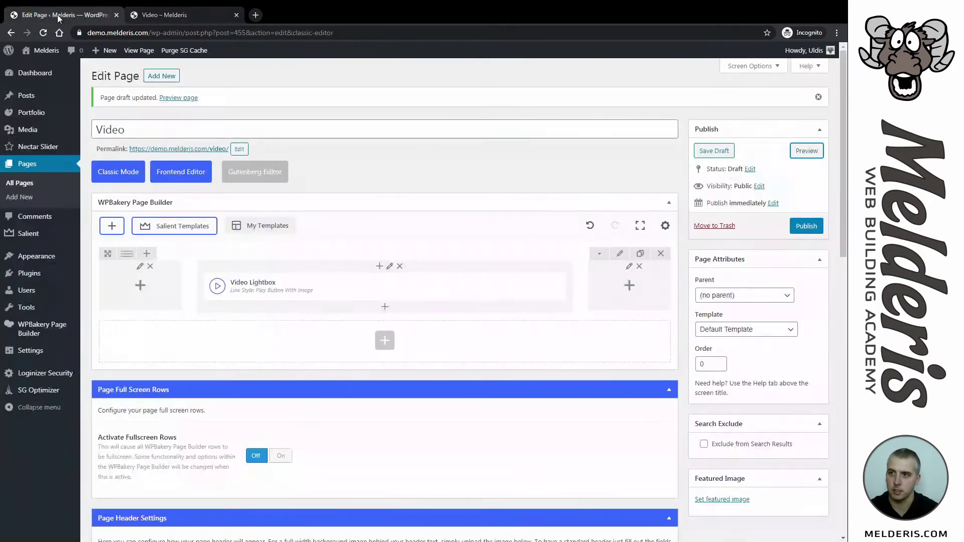
left_click(620, 253)
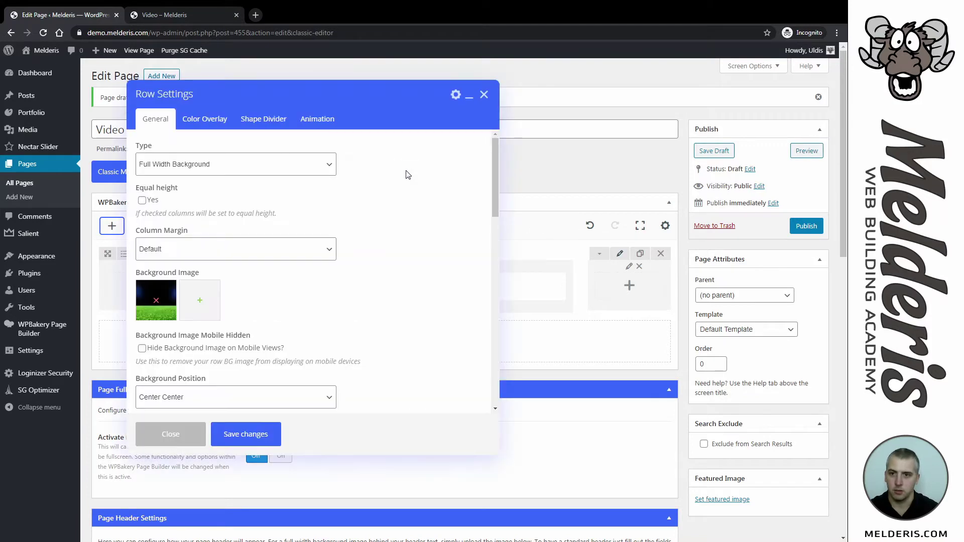
left_click(317, 121)
left_click(237, 163)
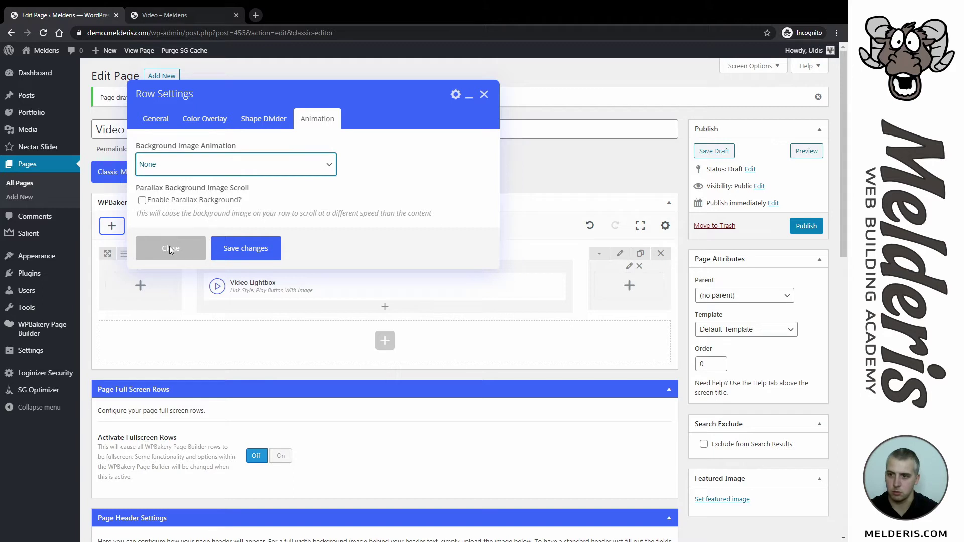
key("Down")
left_click(256, 251)
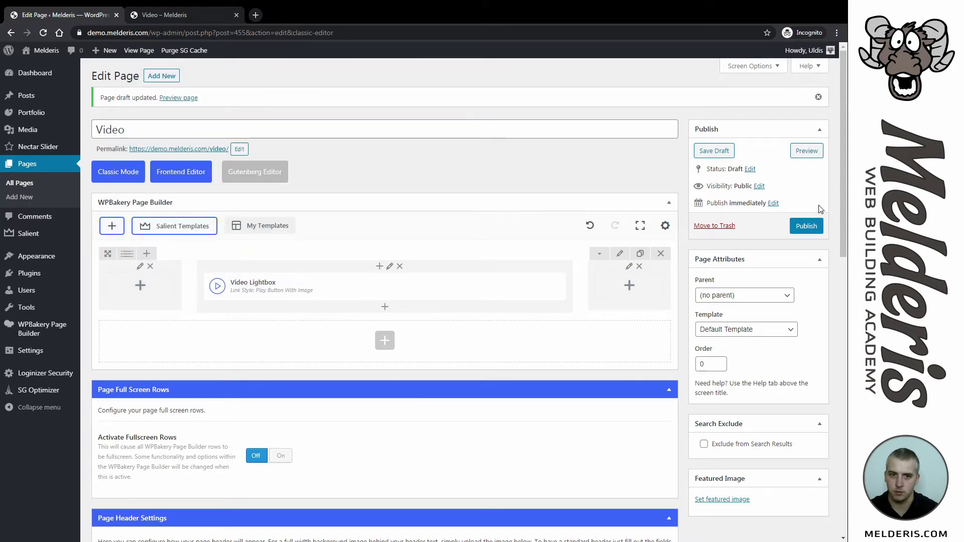
left_click(807, 152)
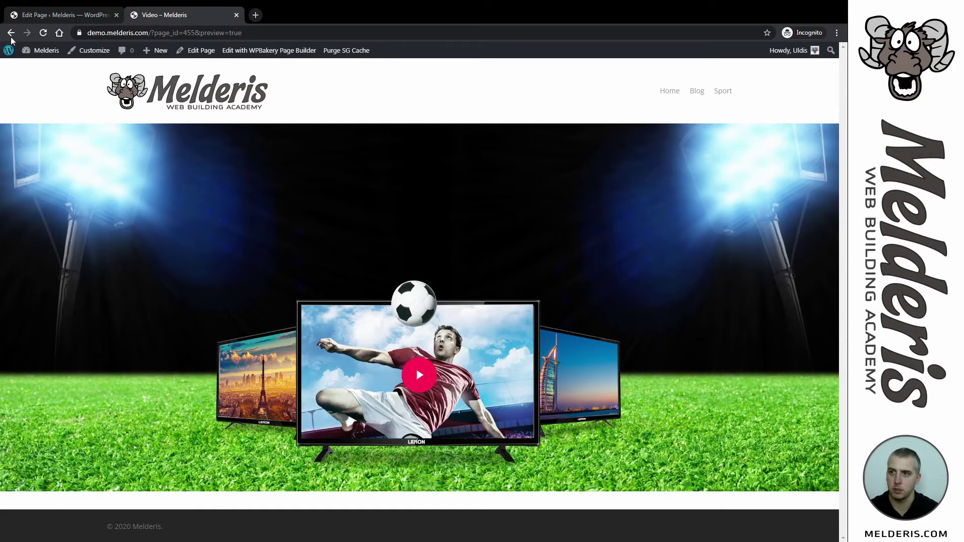
Step: Back in the page editor, add a second row below the first and set its type to Full Width Background
left_click(60, 17)
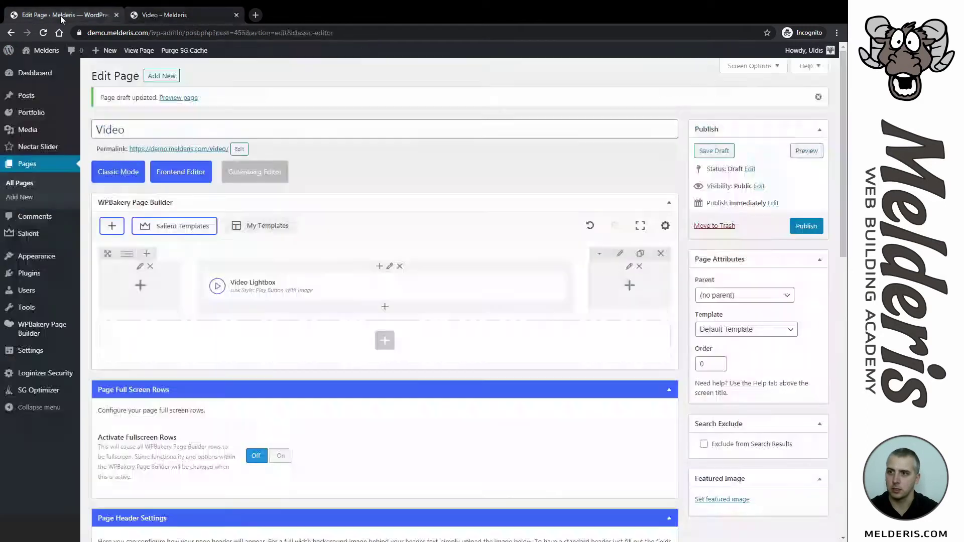
left_click(383, 345)
left_click(184, 174)
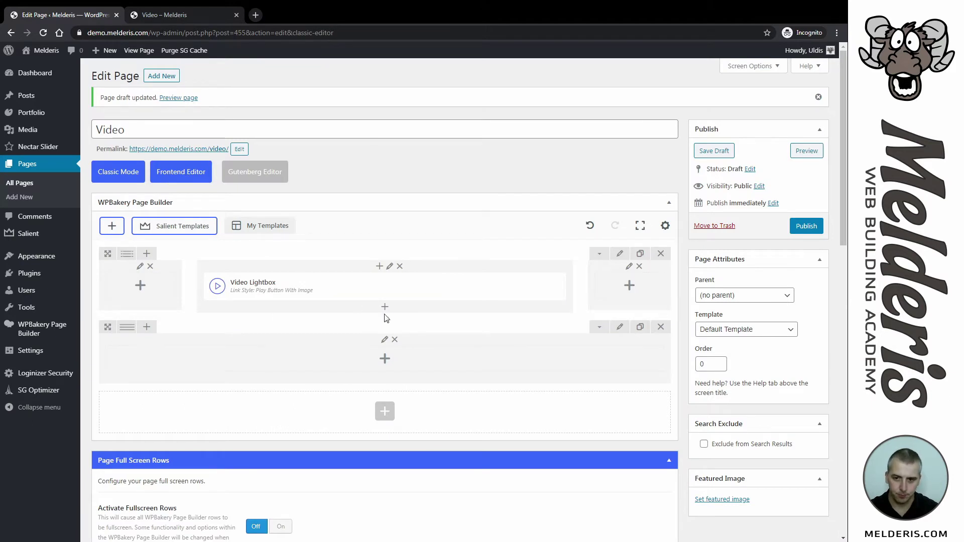
left_click(619, 328)
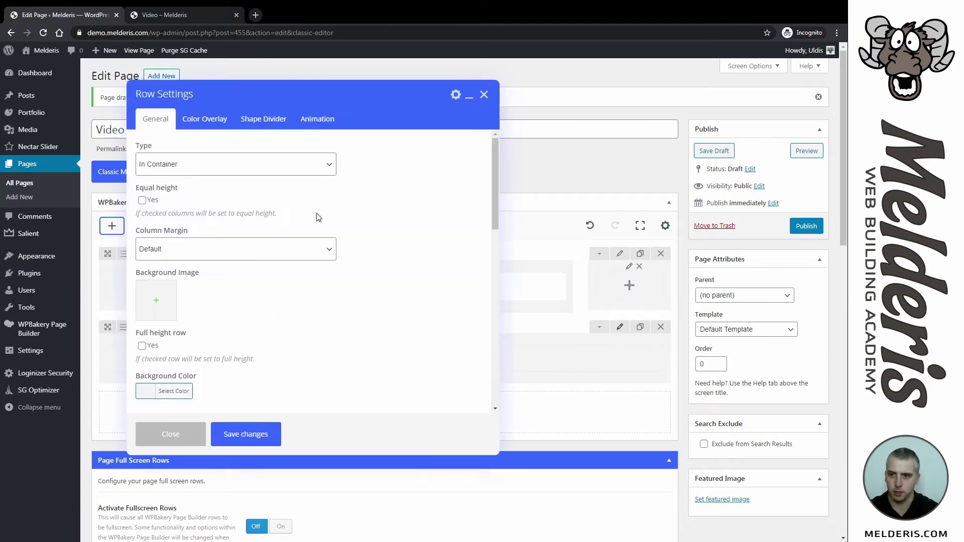
left_click(178, 171)
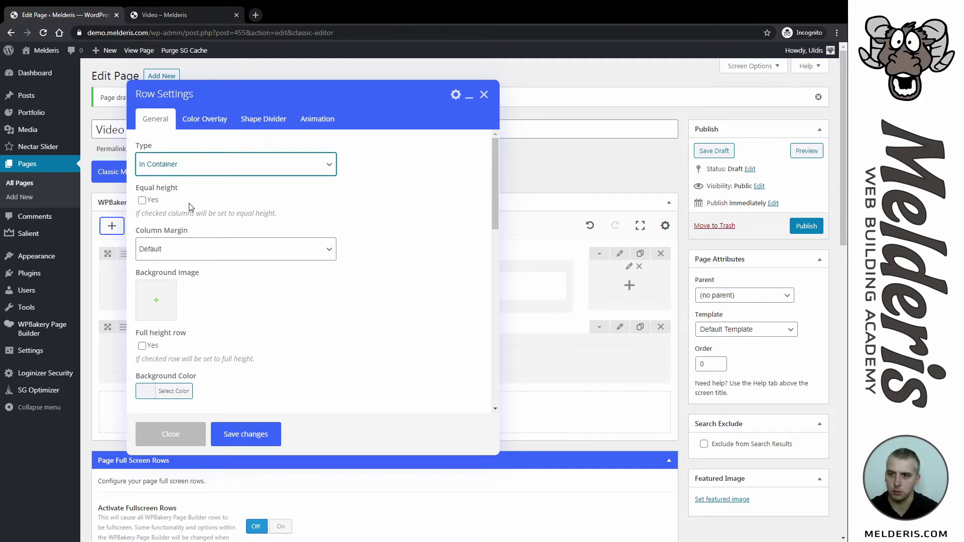
key("Down")
Step: Set moon.jpg from the media library as the second row's background image and its background position to Left Center
left_click(156, 301)
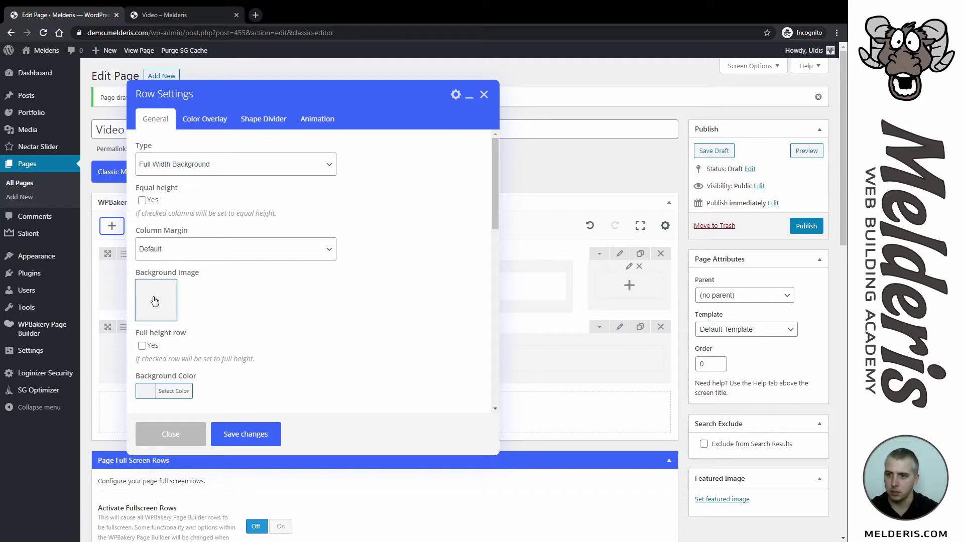
left_click(203, 184)
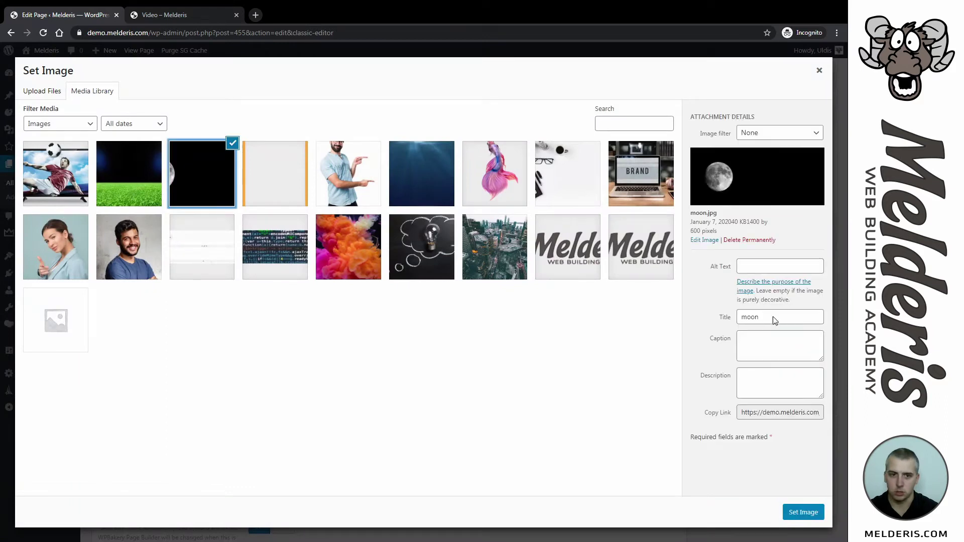
left_click(804, 512)
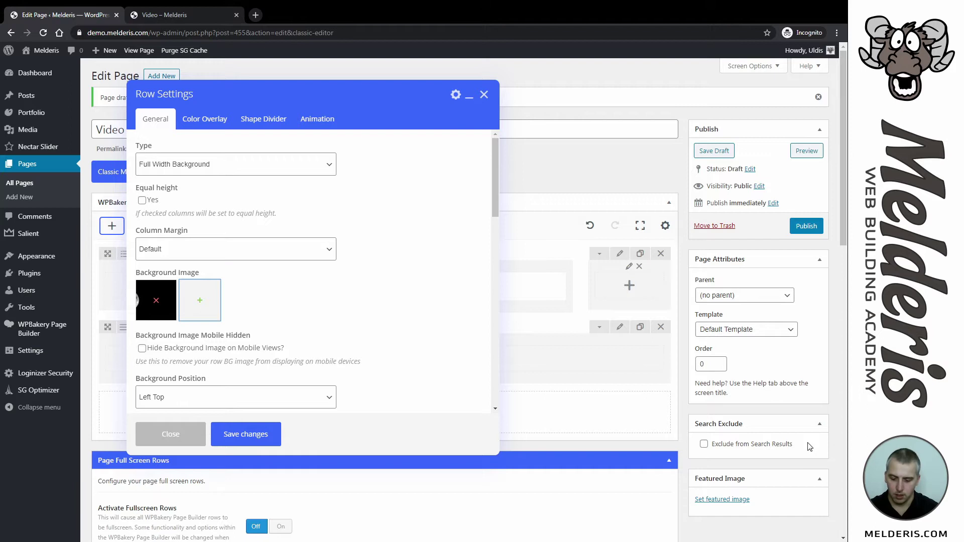
left_click(243, 398)
key("Down")
left_click(377, 363)
Step: Set the second row's top and bottom padding to 15% each and save the row settings
scroll(377, 363, "down", 2)
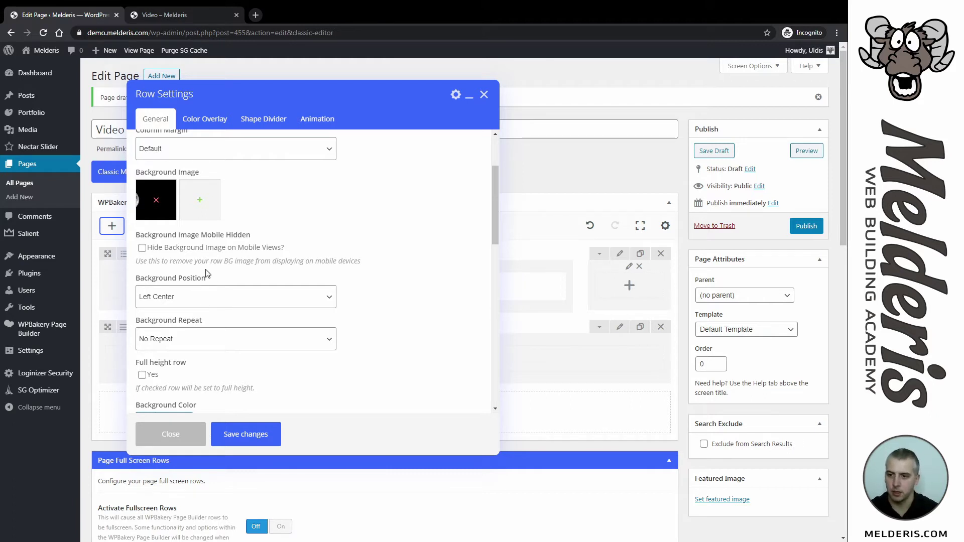
scroll(307, 355, "down", 5)
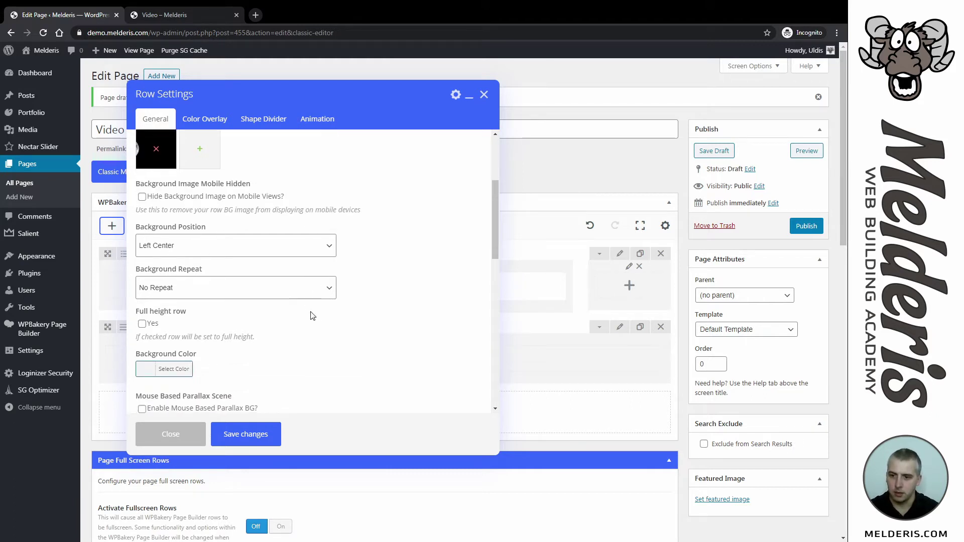
left_click(162, 311)
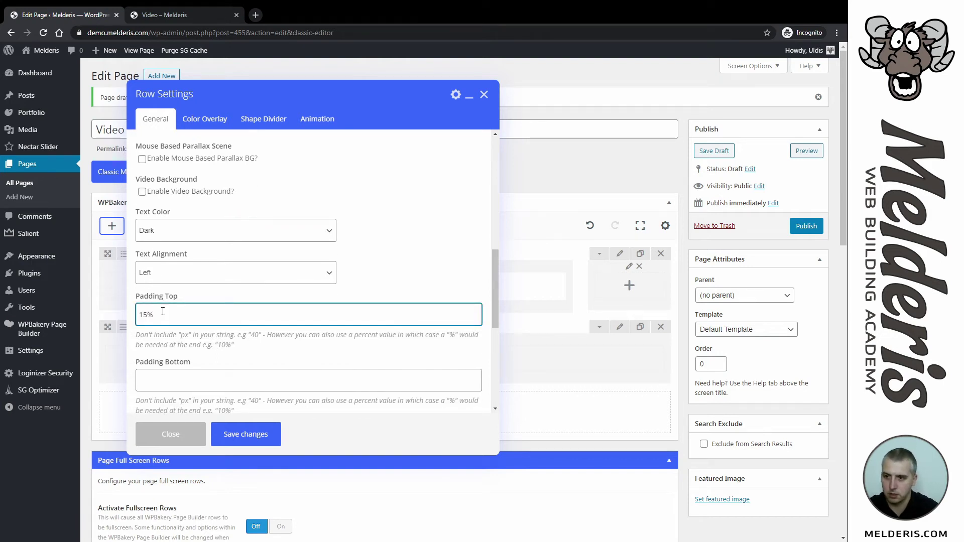
left_click(161, 381)
type("15")
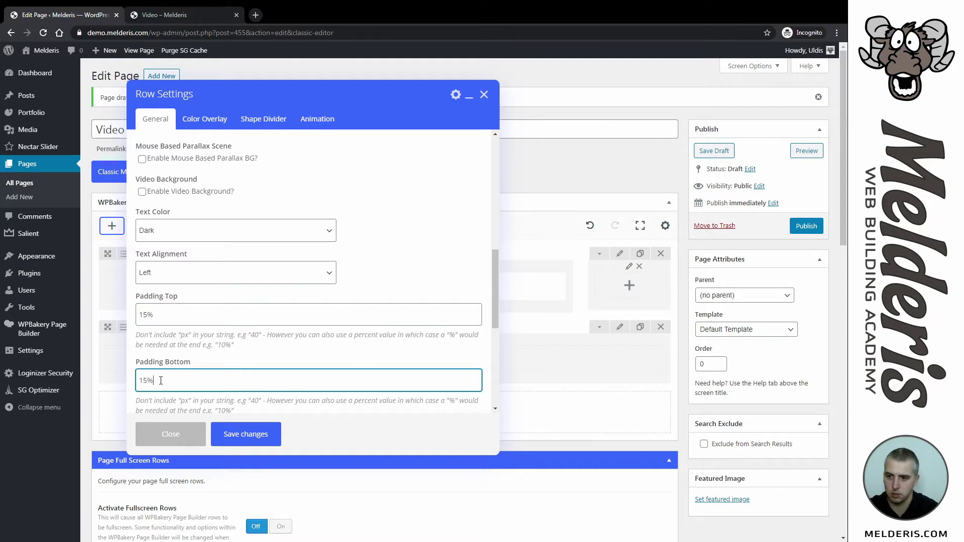
left_click(245, 441)
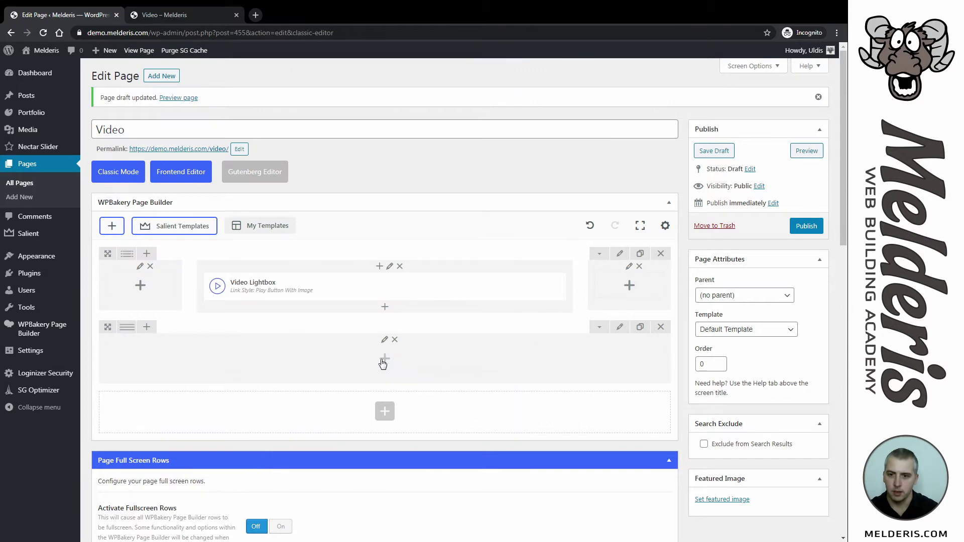
left_click(385, 364)
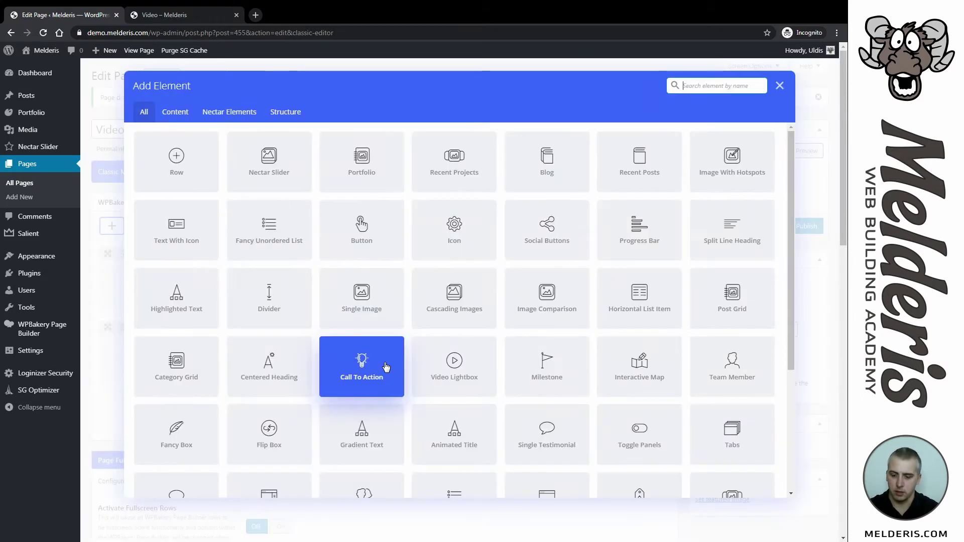
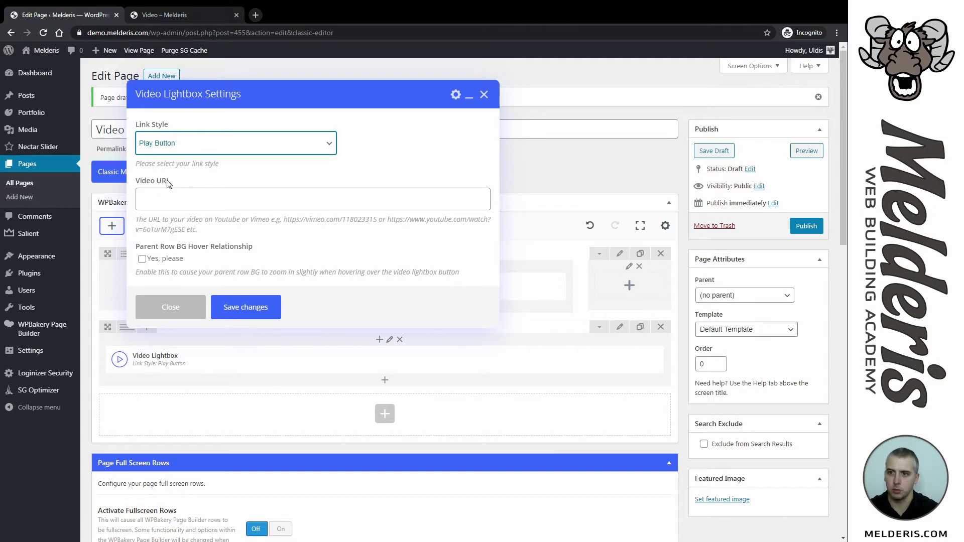
key("Down")
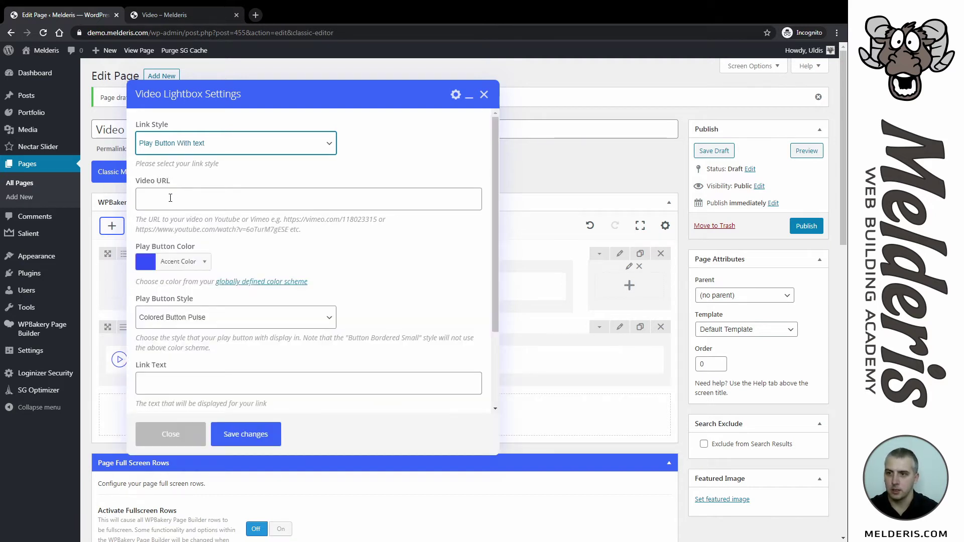
left_click(170, 200)
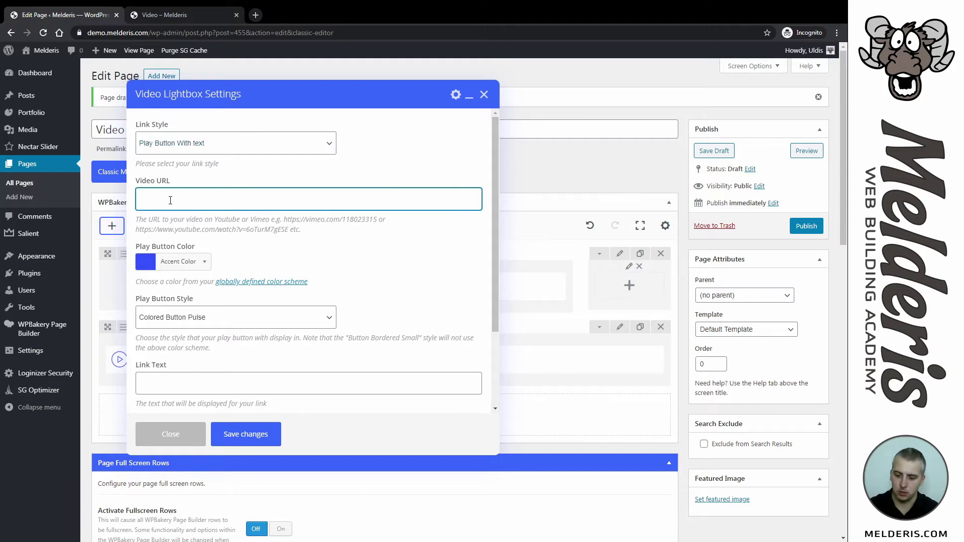
type("https://www.youtube.com/watch?v=Ssa8E5hT4Fg")
left_click(290, 181)
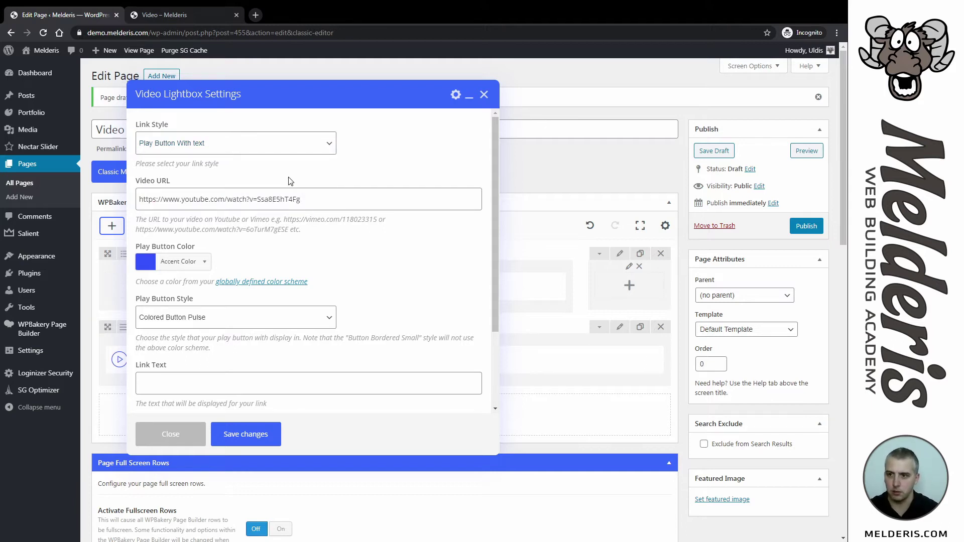
Step: Set the new Video Lightbox's play button color to Extra Color 2 and its link text to "To the moon and back"
left_click(200, 267)
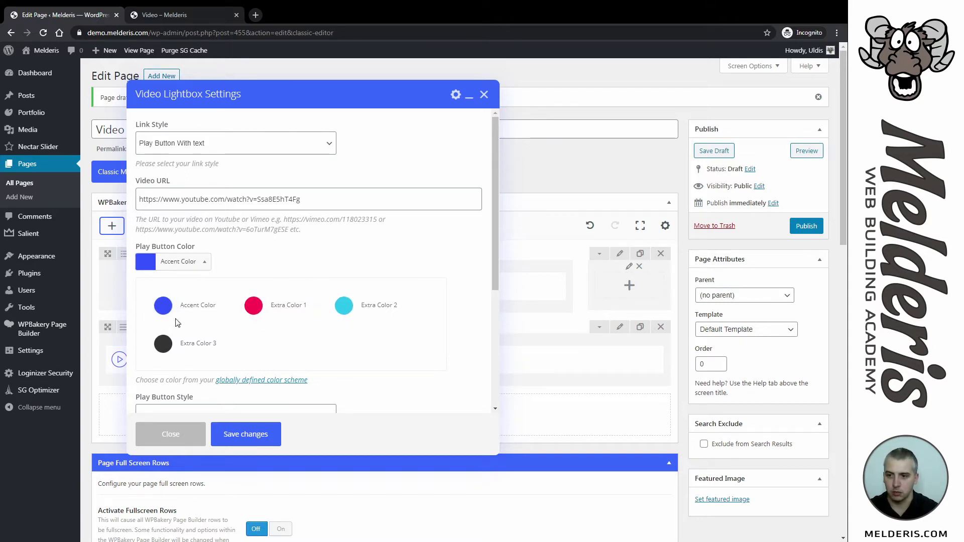
left_click(344, 306)
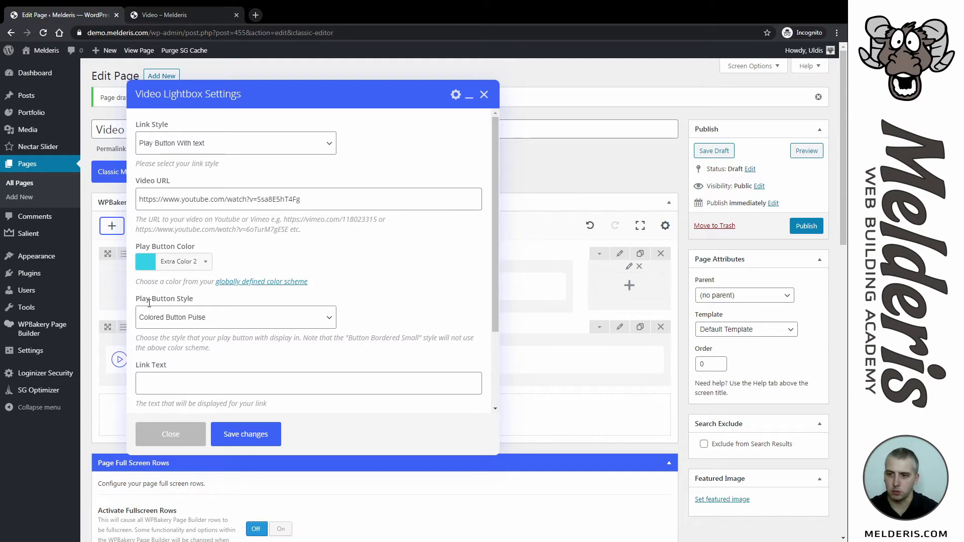
scroll(225, 303, "down", 1)
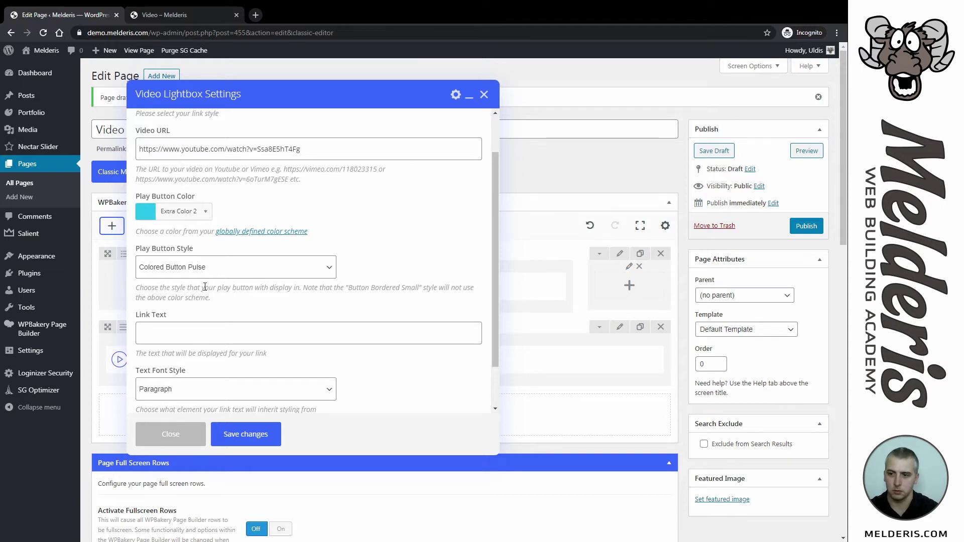
left_click(192, 333)
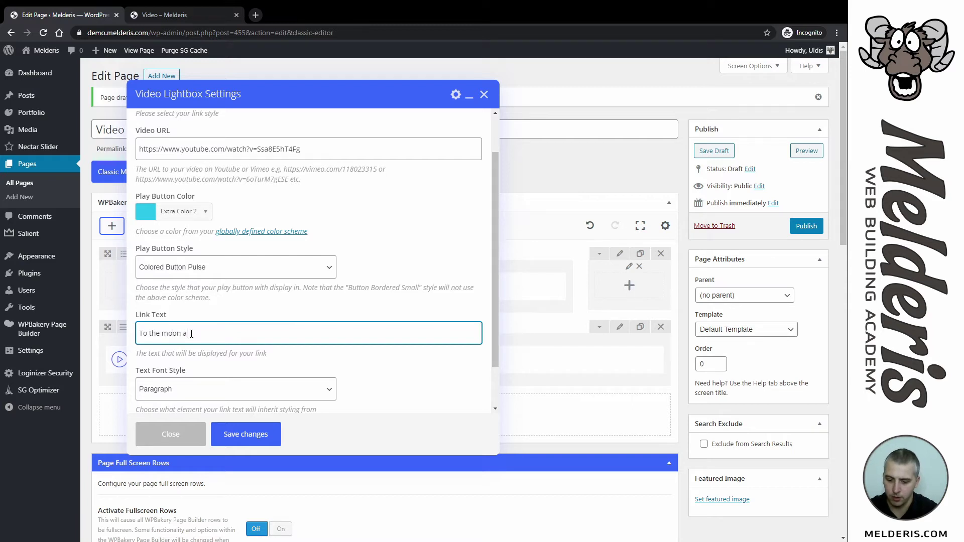
type("back")
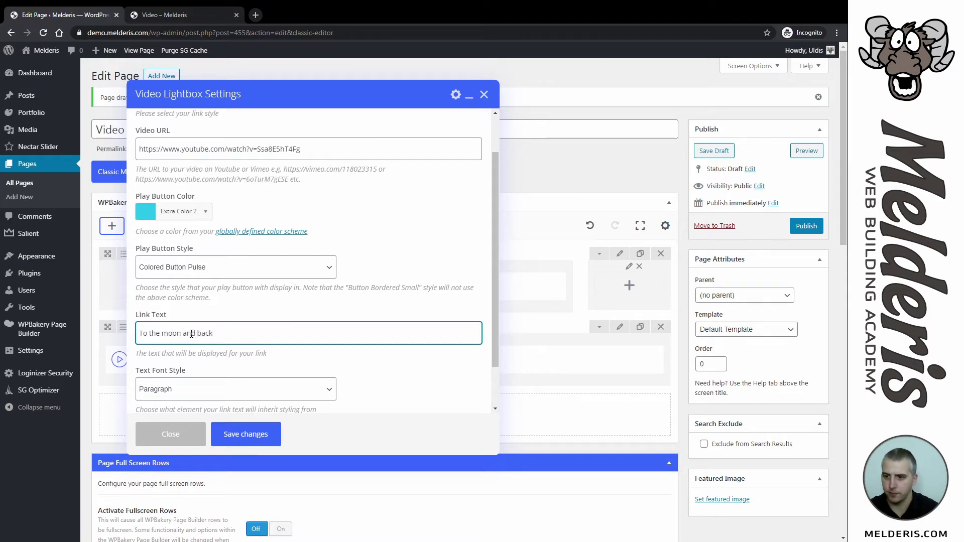
Step: Set the second row's Video Lightbox text font style to H2, save the changes, and preview the page
scroll(231, 322, "down", 1)
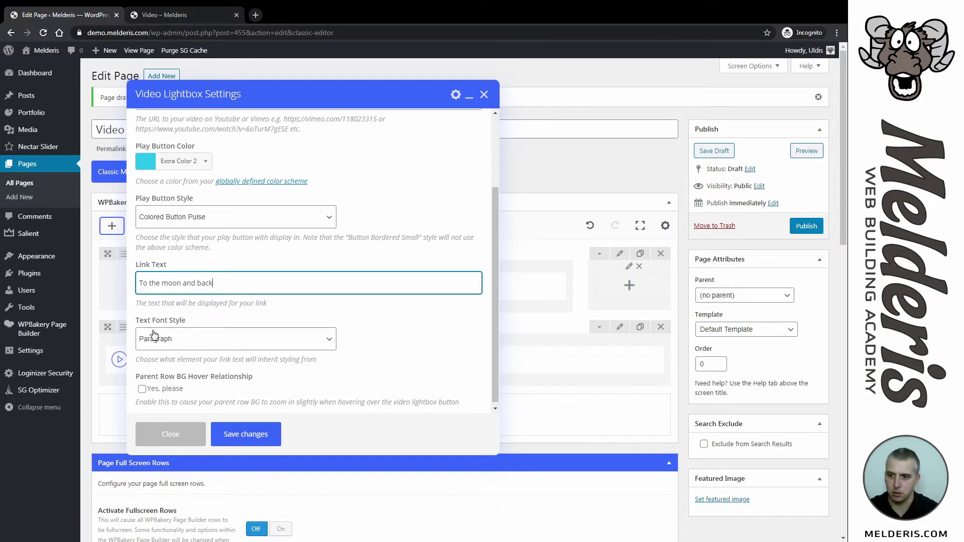
left_click(191, 336)
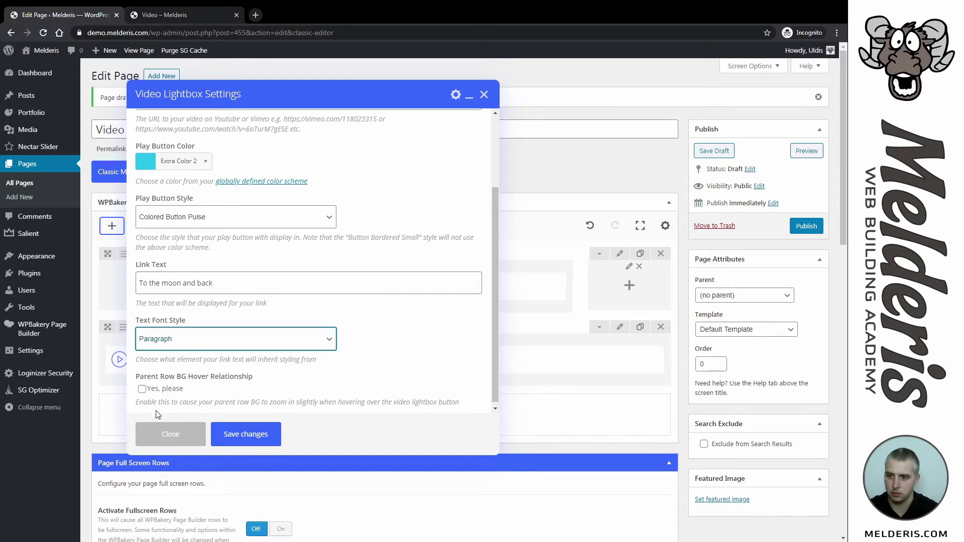
left_click(158, 439)
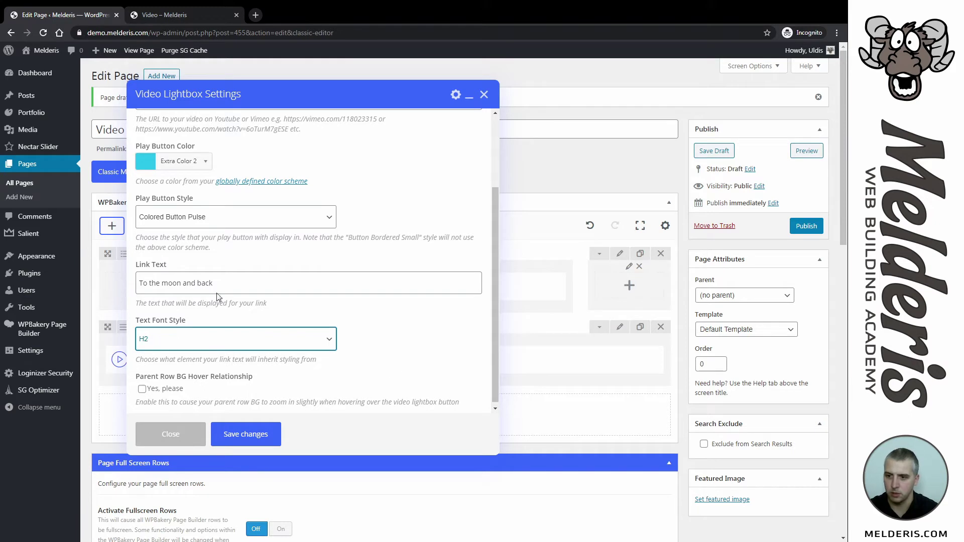
left_click(240, 435)
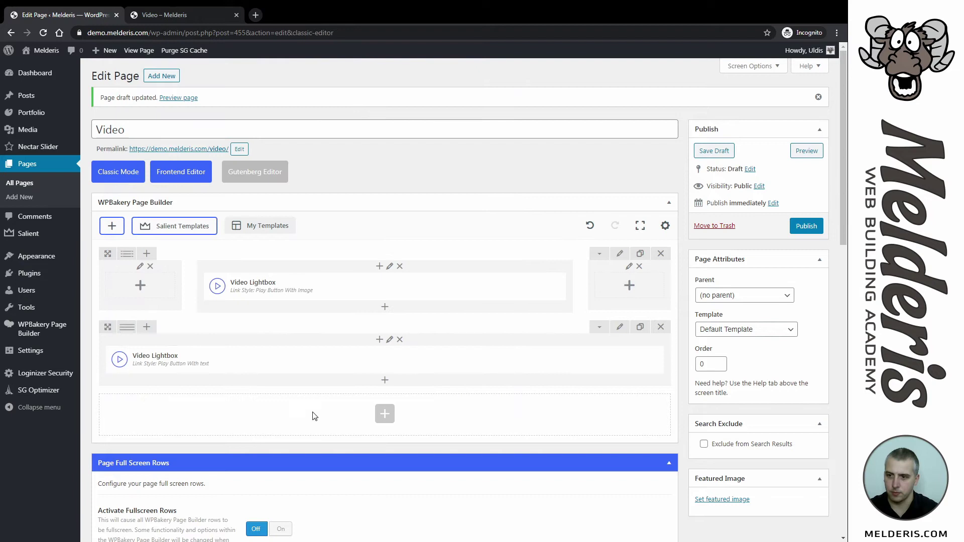
left_click(802, 153)
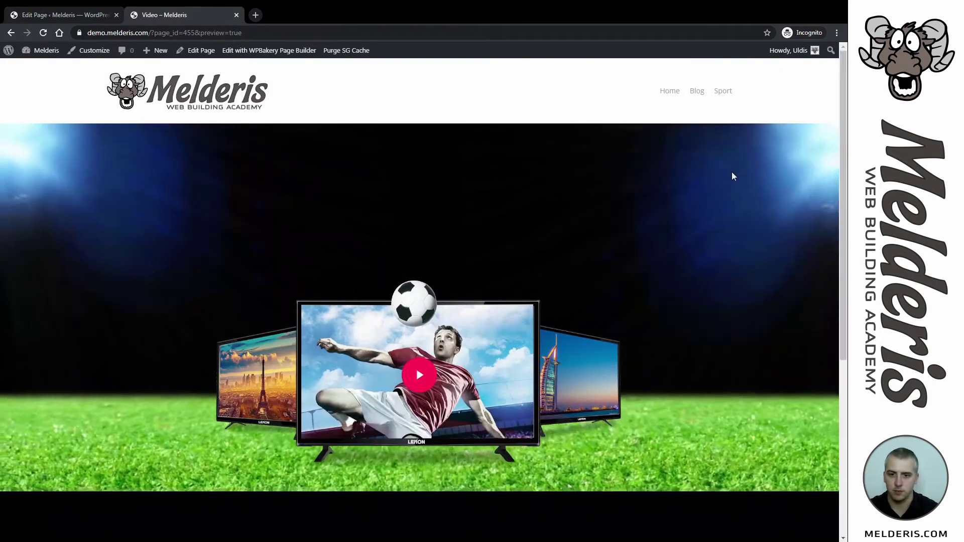
scroll(514, 182, "down", 5)
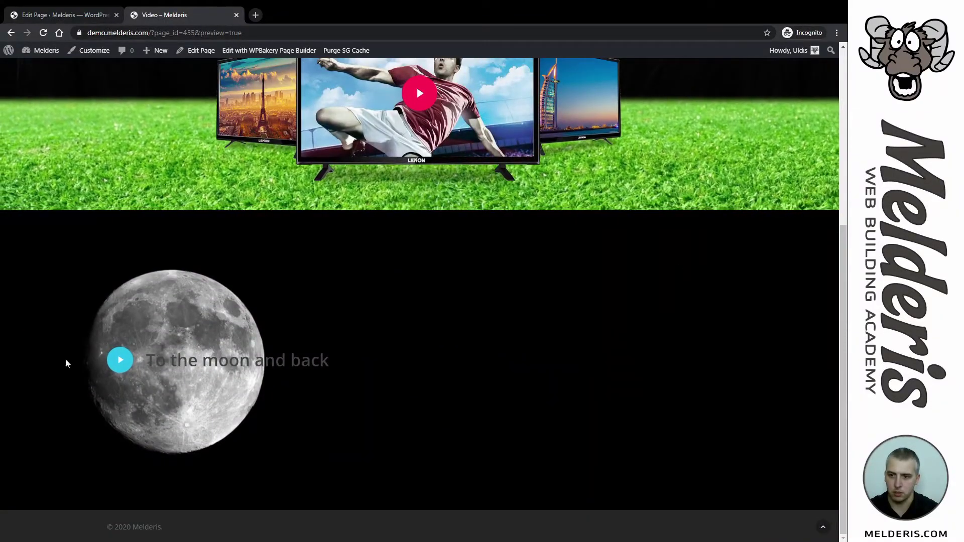
Step: Set the second row's text alignment to Right and text color to Light, save the row settings, and preview the page
left_click(76, 15)
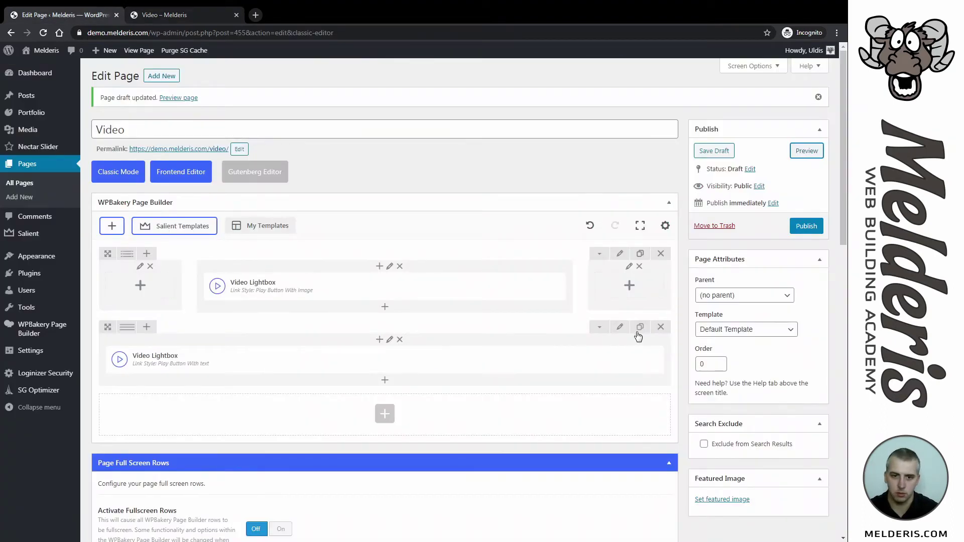
left_click(619, 327)
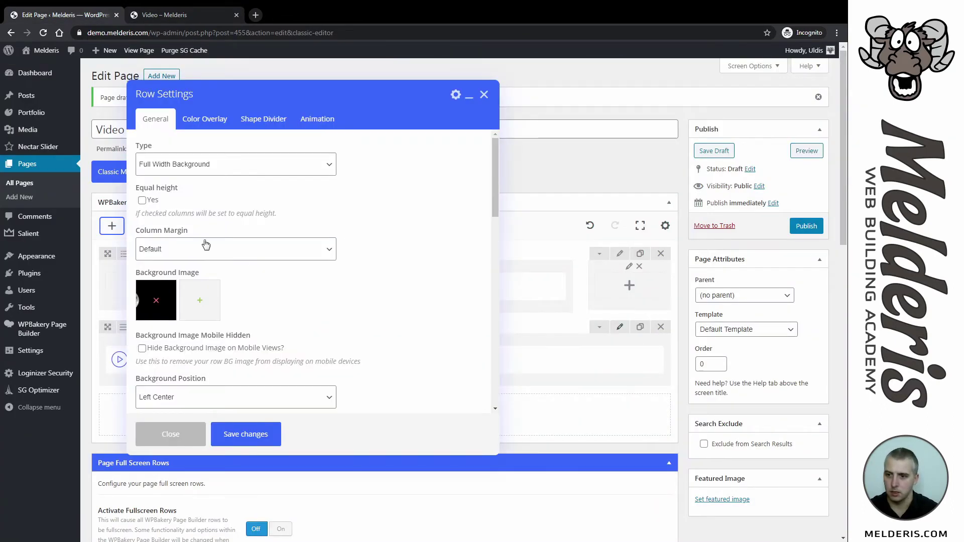
scroll(201, 191, "down", 4)
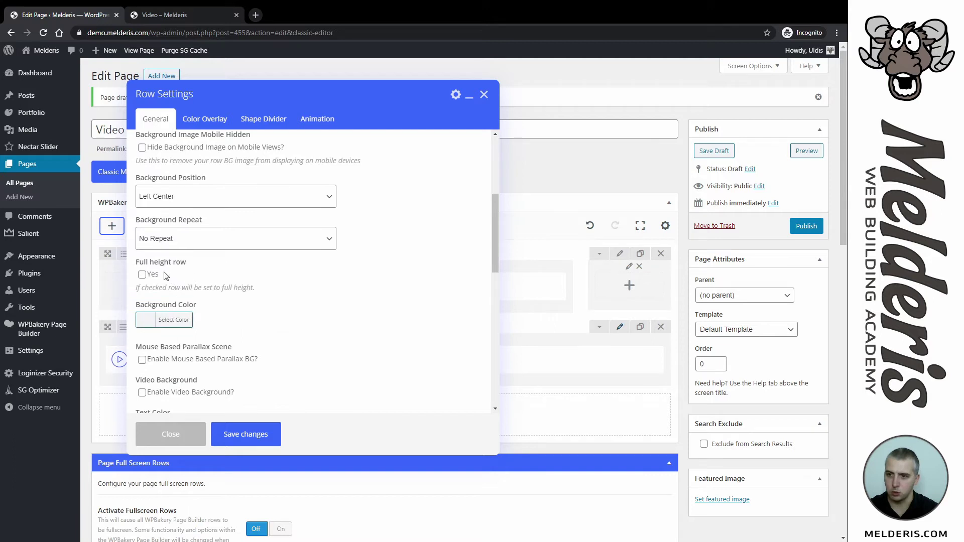
scroll(203, 400, "down", 3)
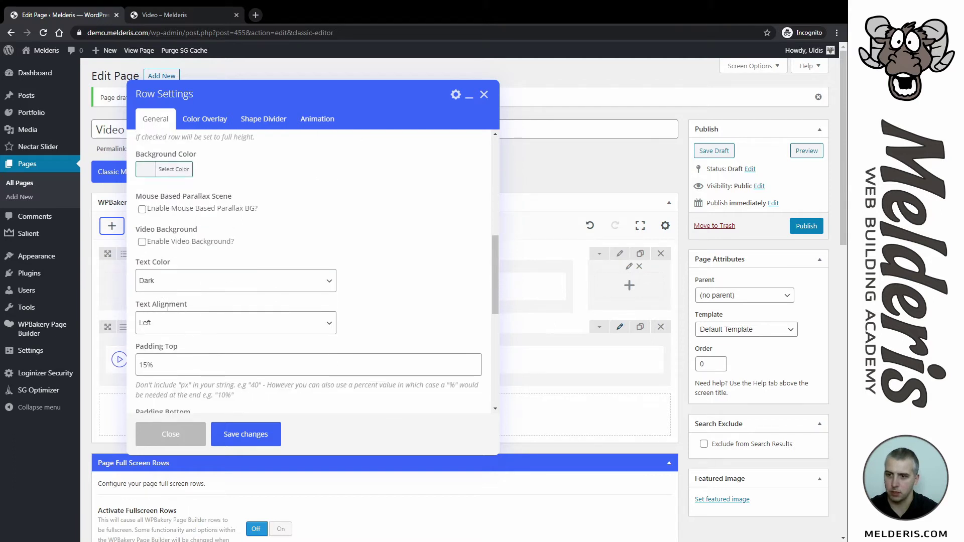
left_click(163, 326)
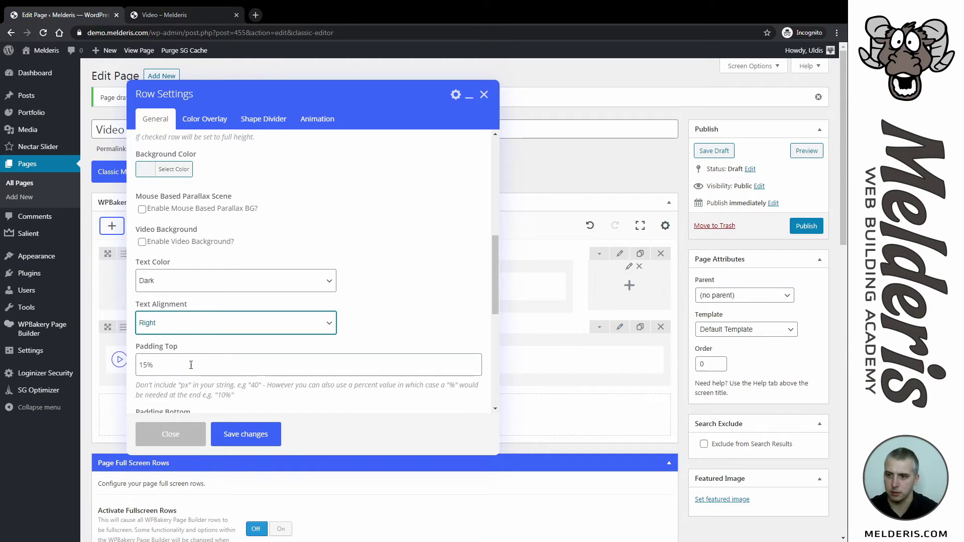
left_click(151, 277)
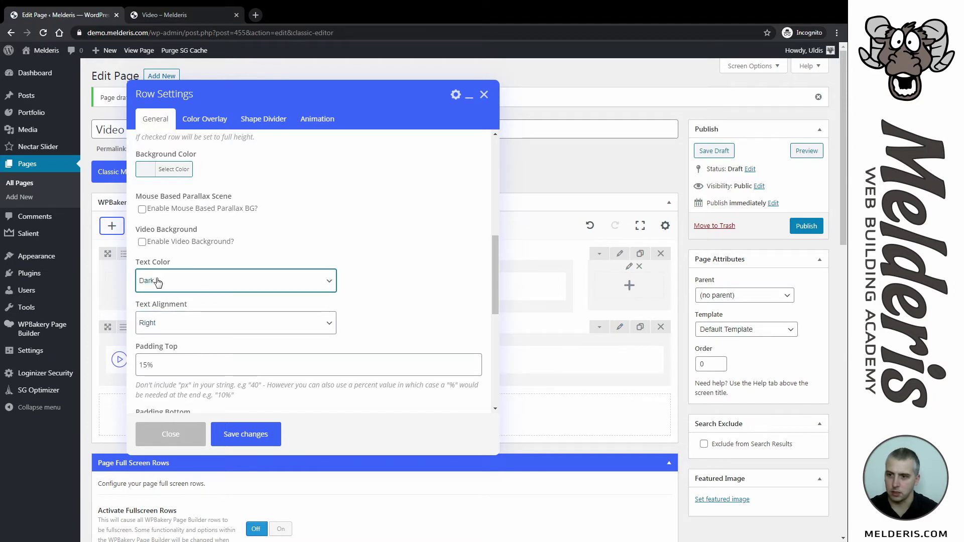
key("Down")
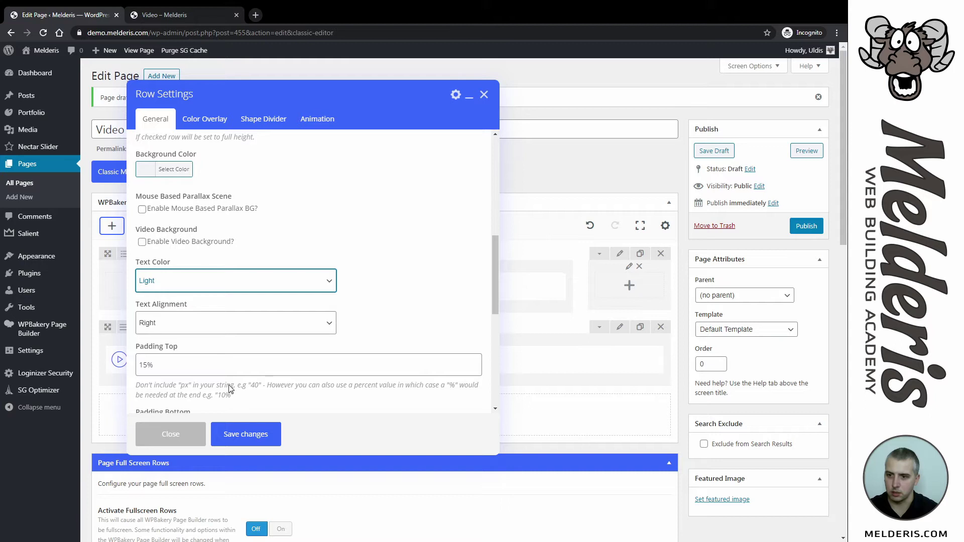
left_click(243, 440)
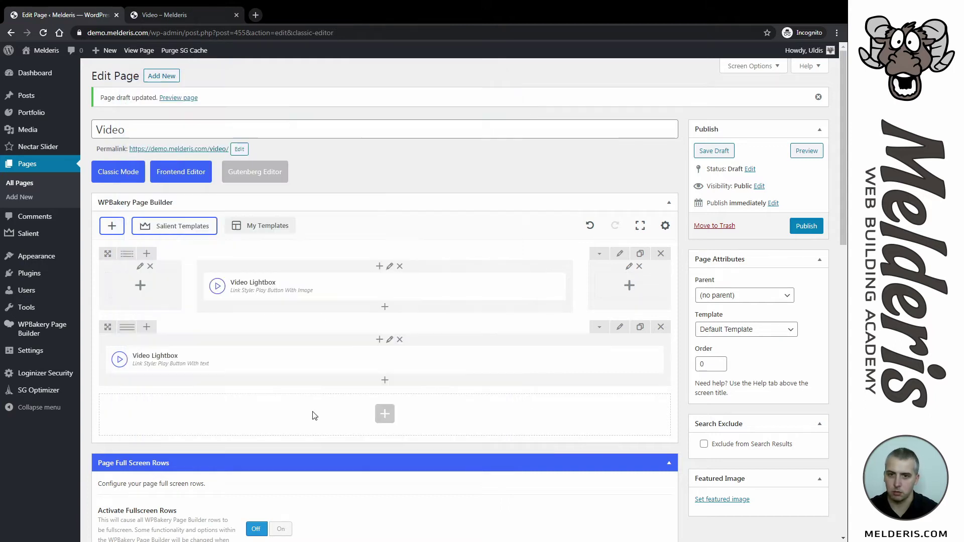
left_click(806, 151)
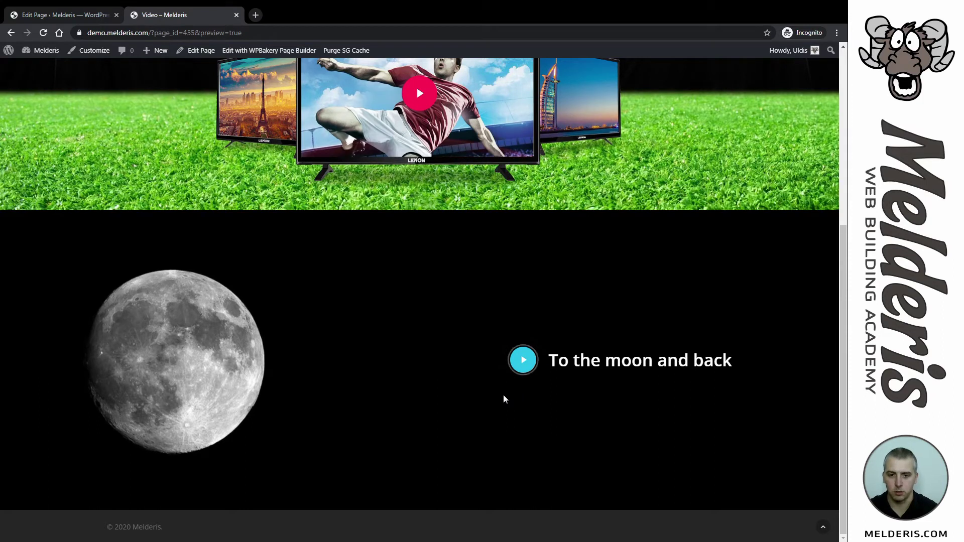
Step: Change the second row's Video Lightbox play button style to Button Bordered Small and preview the saved change
left_click(71, 17)
mouse_move(436, 361)
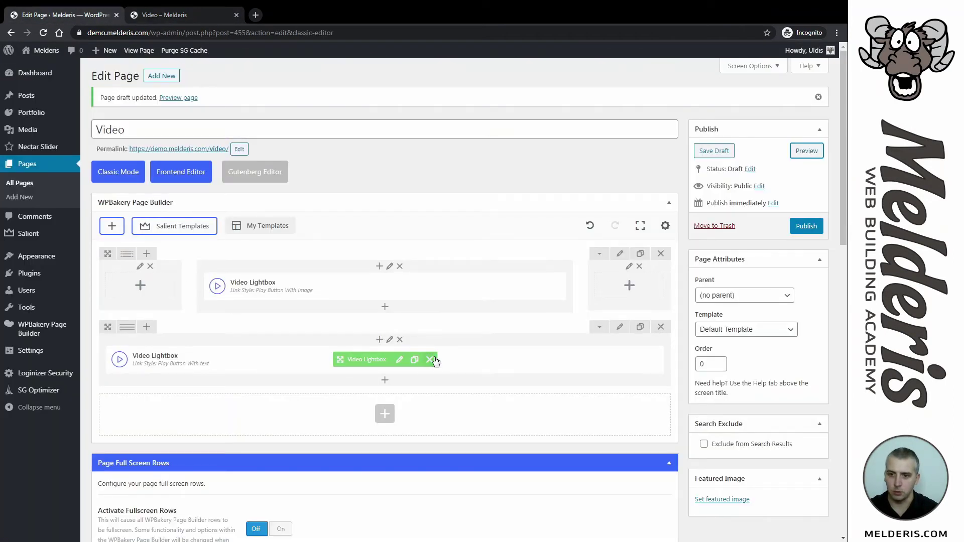
left_click(399, 361)
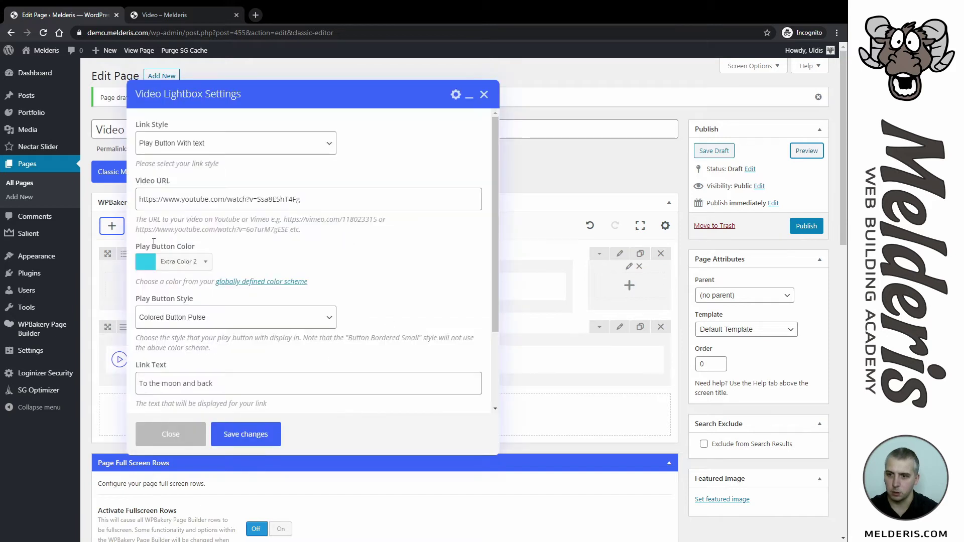
scroll(226, 241, "down", 2)
scroll(235, 246, "up", 1)
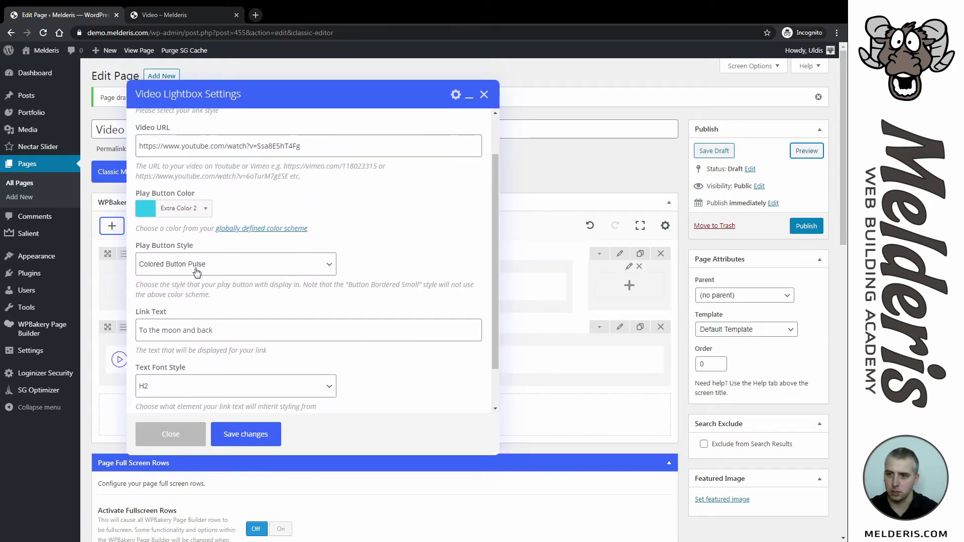
left_click(210, 272)
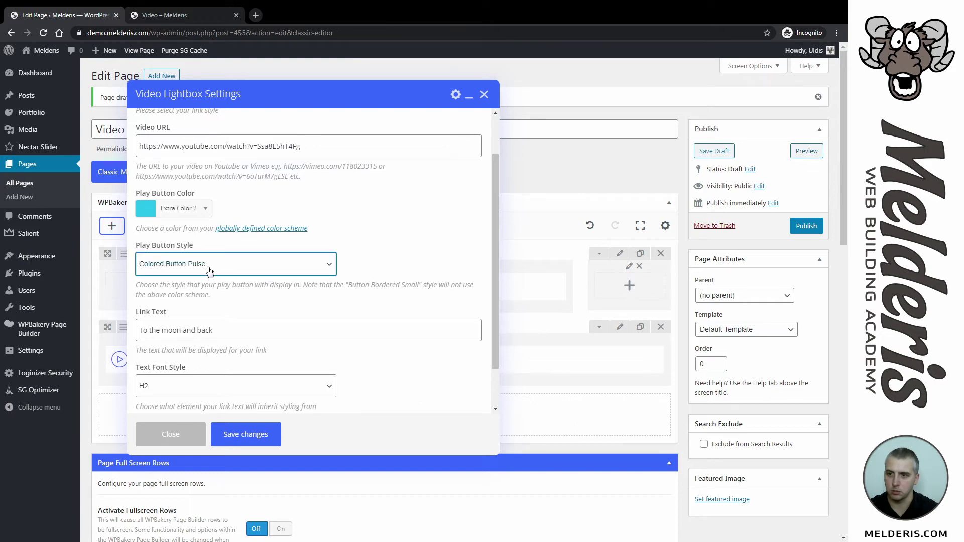
left_click(181, 303)
left_click(266, 435)
left_click(813, 152)
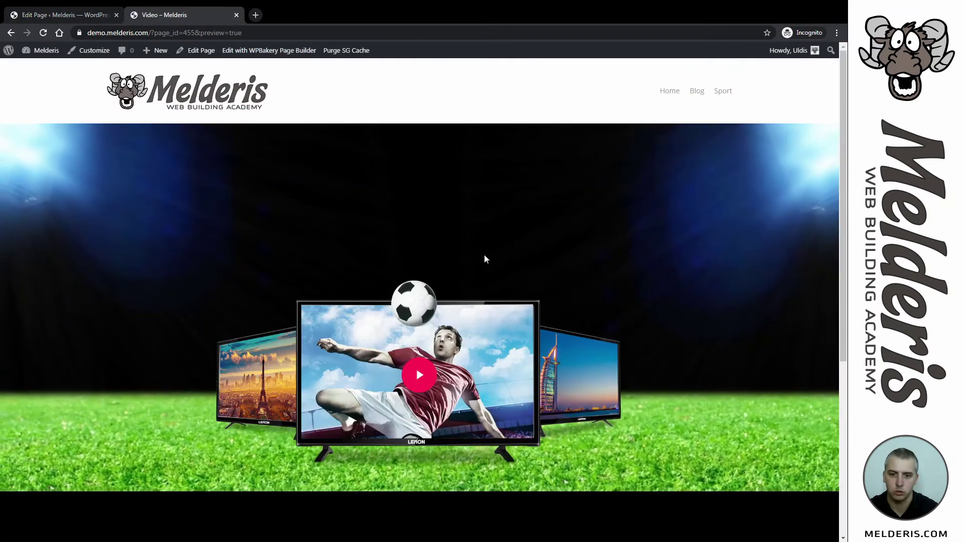
scroll(478, 263, "down", 5)
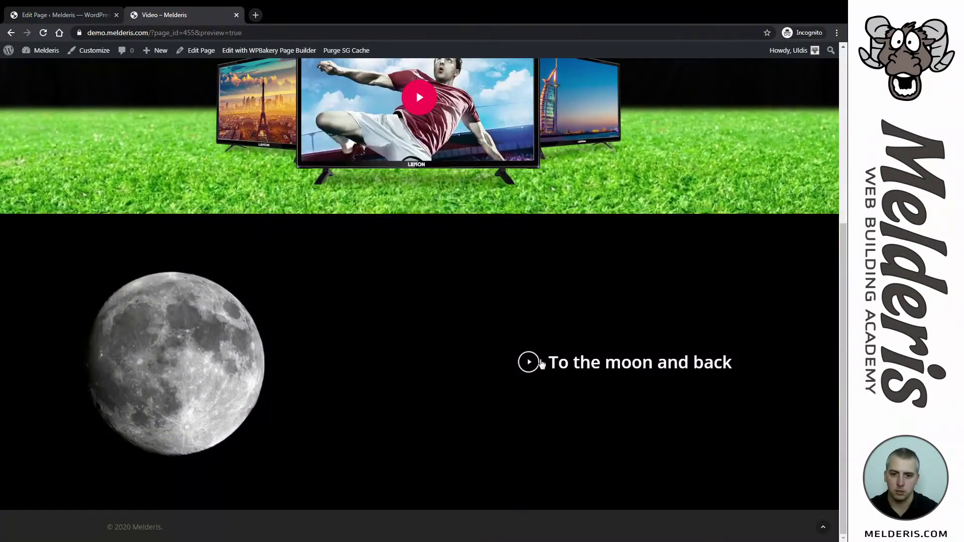
Step: Change the second row's Video Lightbox play button style to Button Bordered Top and preview the saved change
left_click(52, 16)
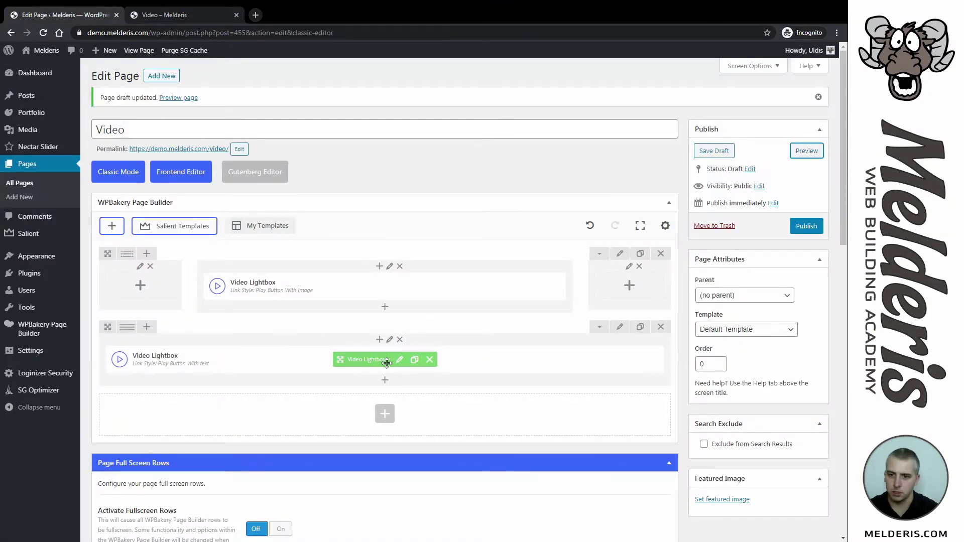
left_click(399, 359)
left_click(277, 323)
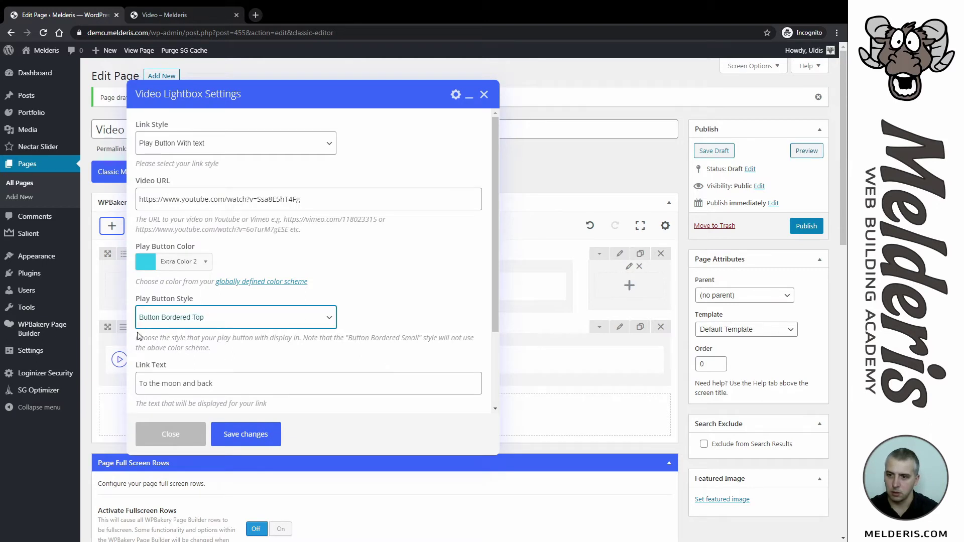
left_click(248, 437)
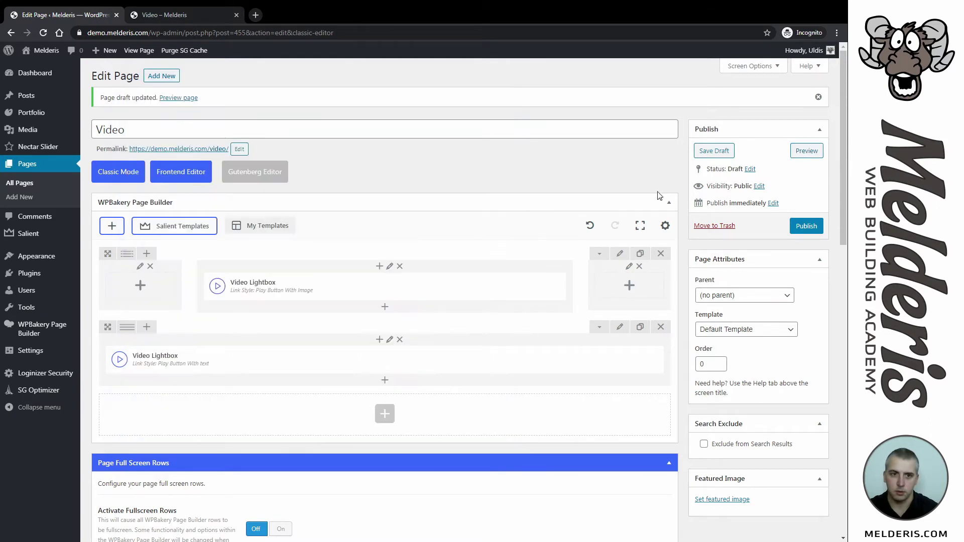
left_click(809, 153)
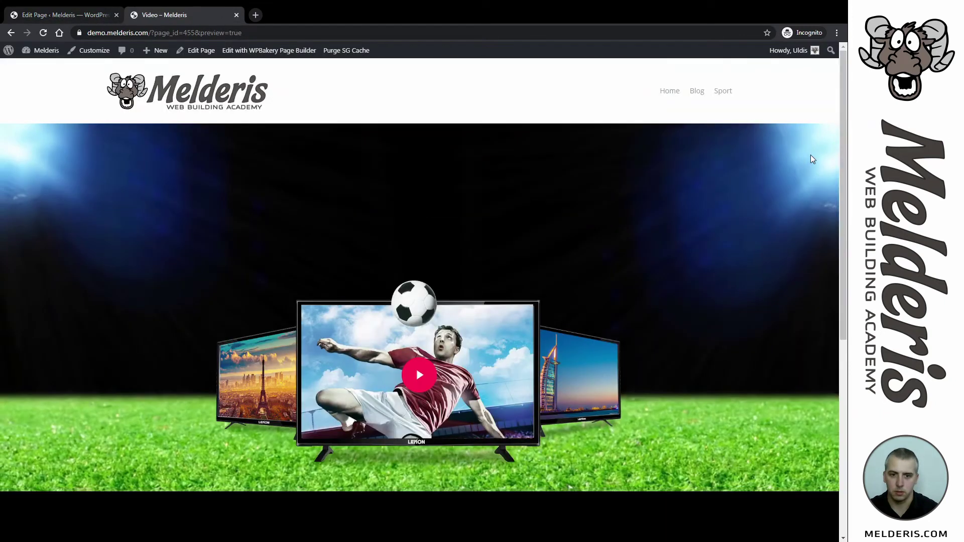
scroll(657, 233, "down", 10)
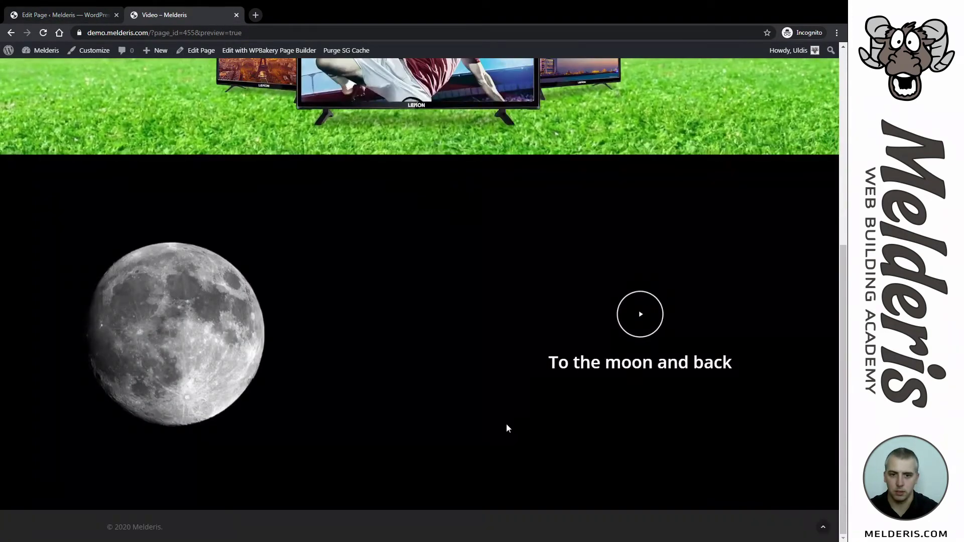
Step: Set the second row's Video Lightbox to Colored Button Pulse with Parent Row BG Hover Relationship enabled, and preview the saved changes
left_click(60, 14)
left_click(399, 360)
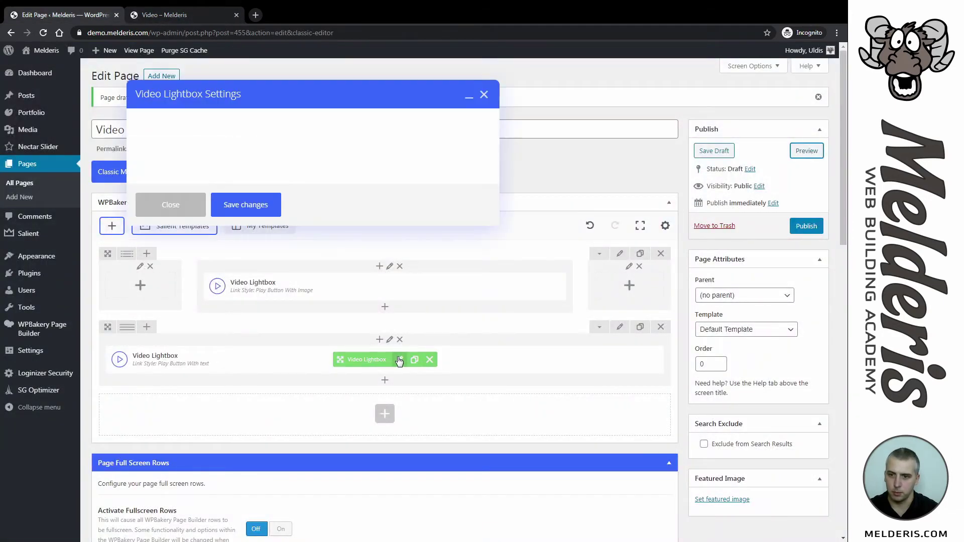
left_click(186, 320)
key("Down")
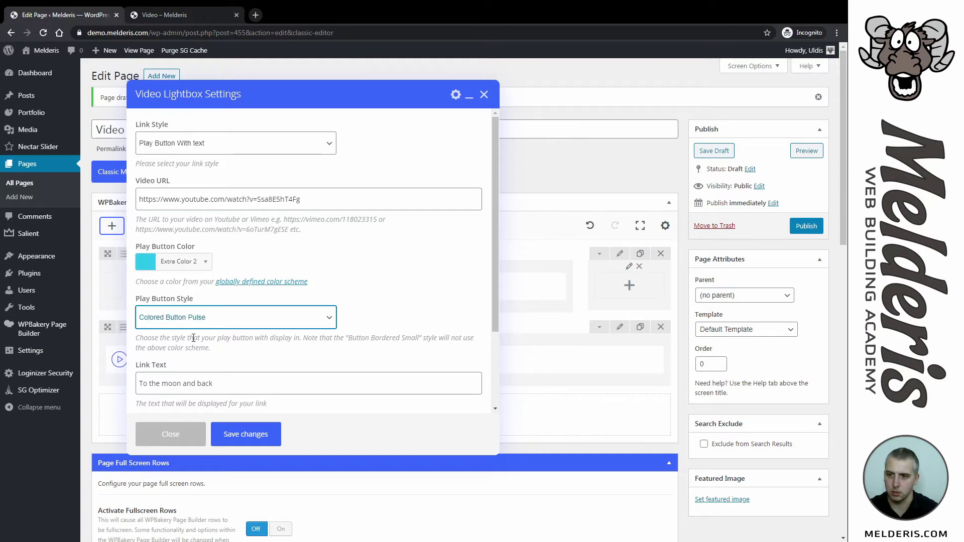
scroll(296, 308, "down", 2)
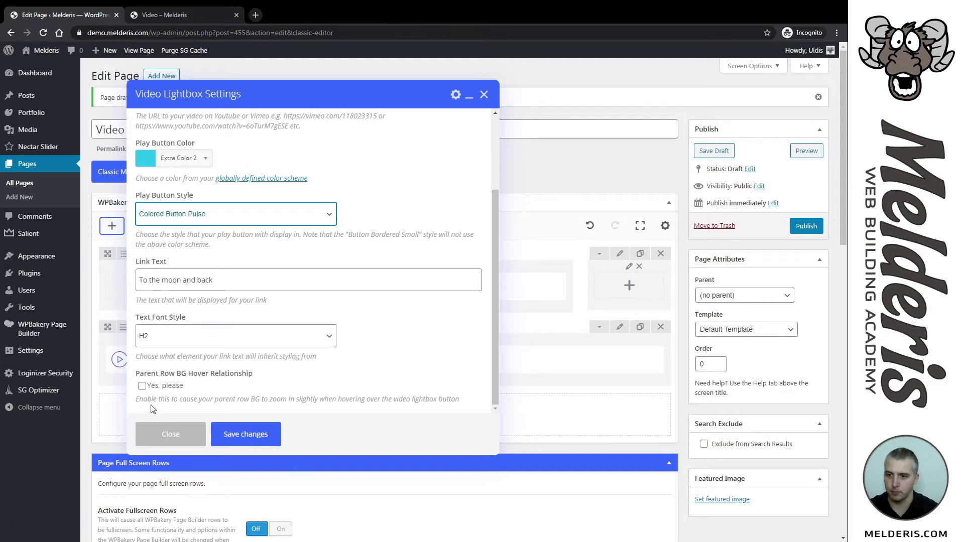
left_click(143, 386)
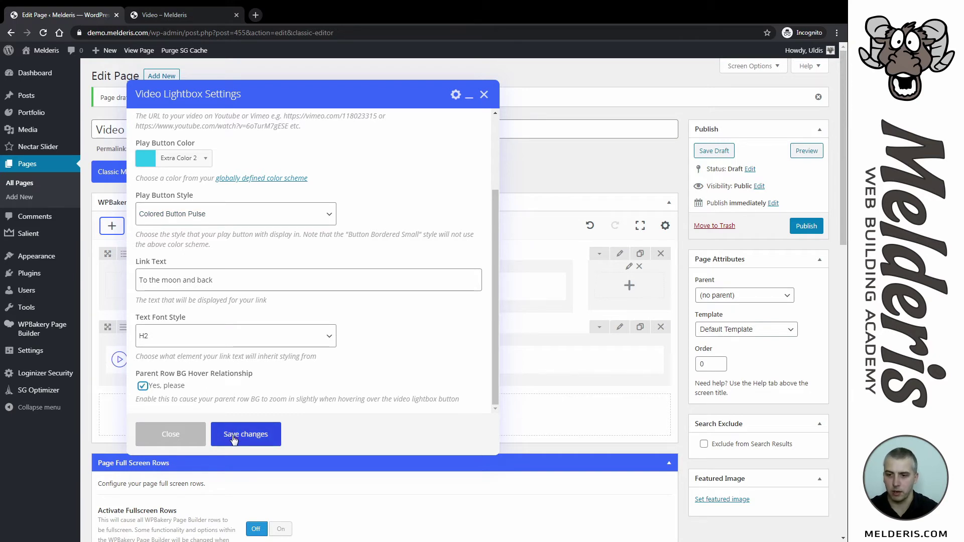
left_click(275, 433)
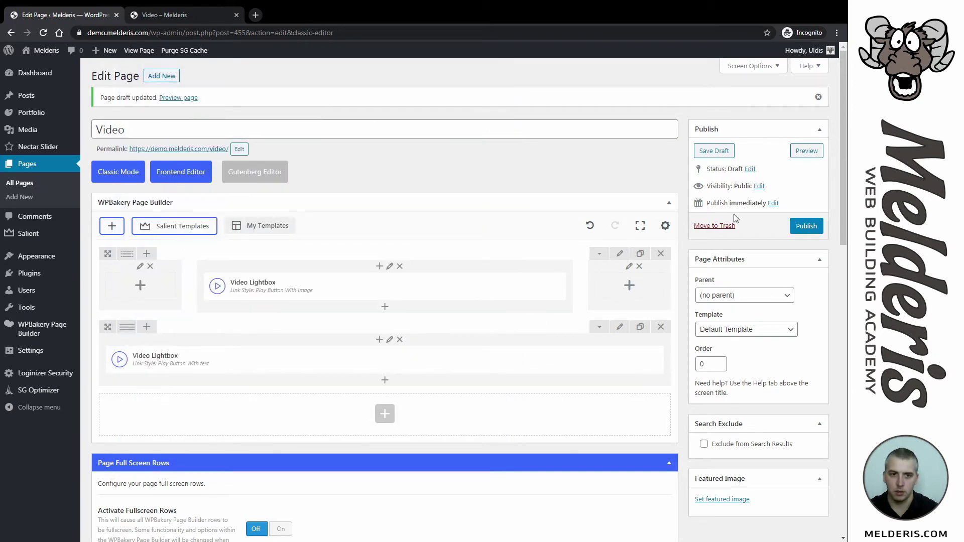
left_click(794, 151)
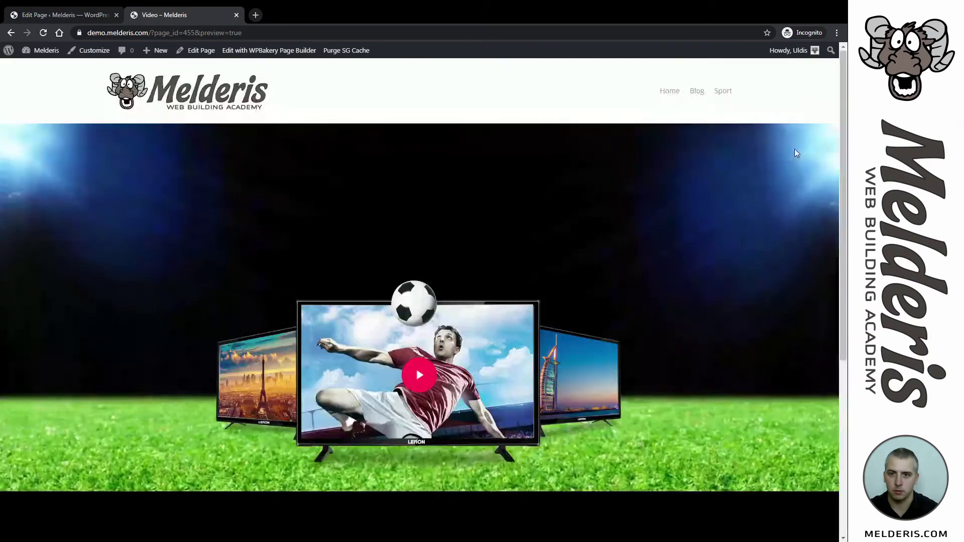
scroll(605, 140, "down", 6)
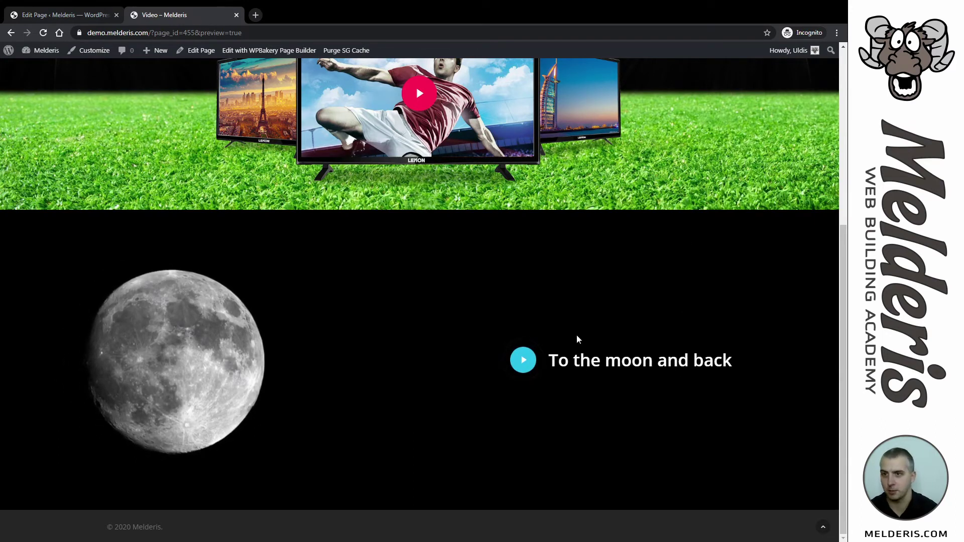
Step: Return to the page editor and add a new empty row below the Play Button With text row
left_click(65, 12)
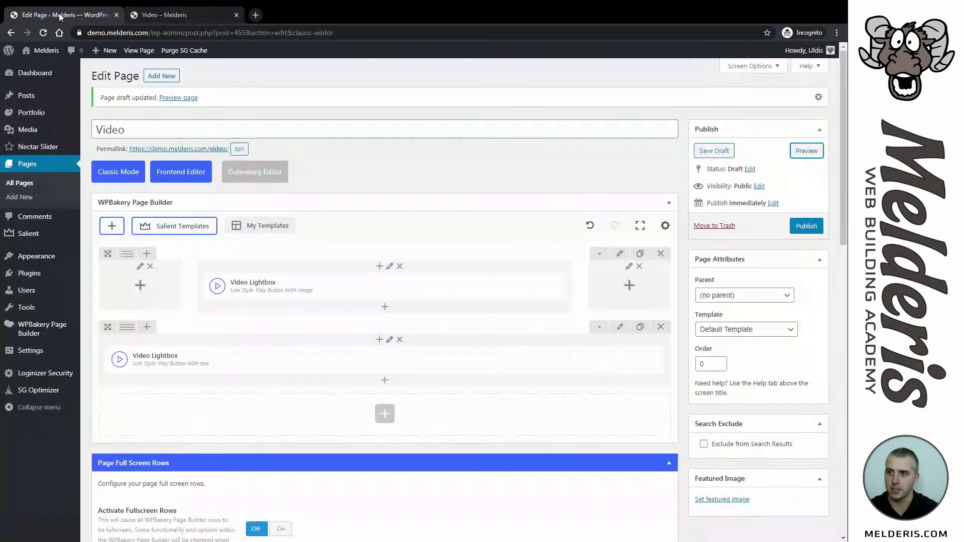
left_click(384, 414)
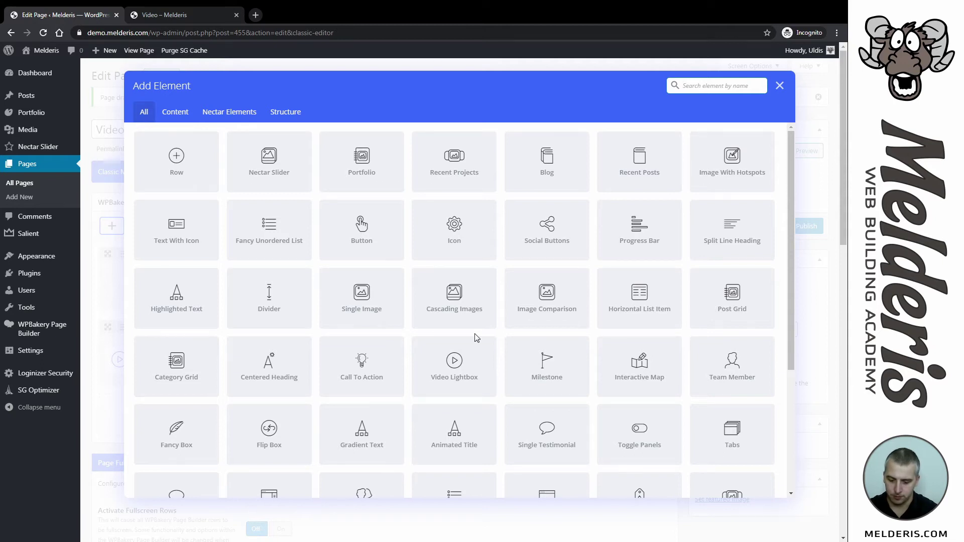
left_click(195, 153)
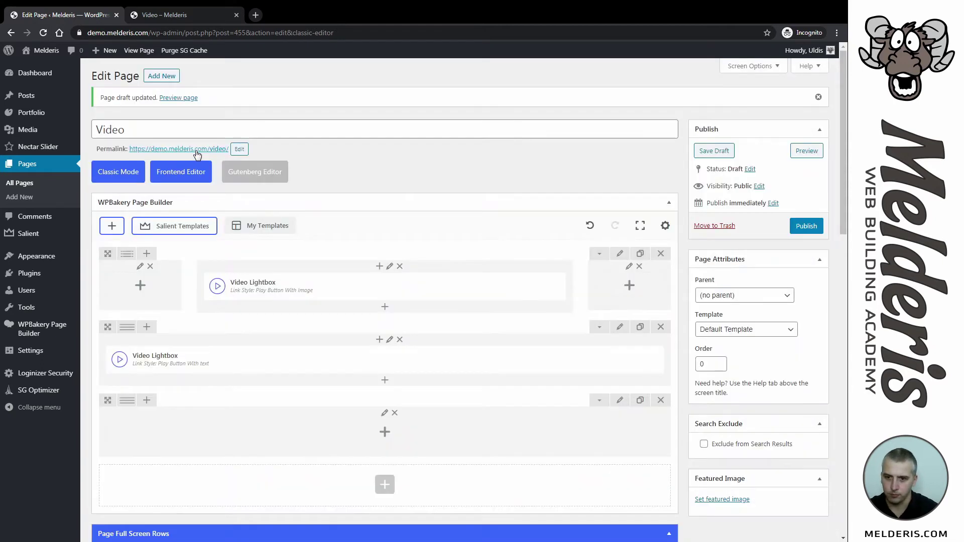
Step: Set the third row's top padding to 40, fill in its bottom padding, and save the row settings
left_click(619, 401)
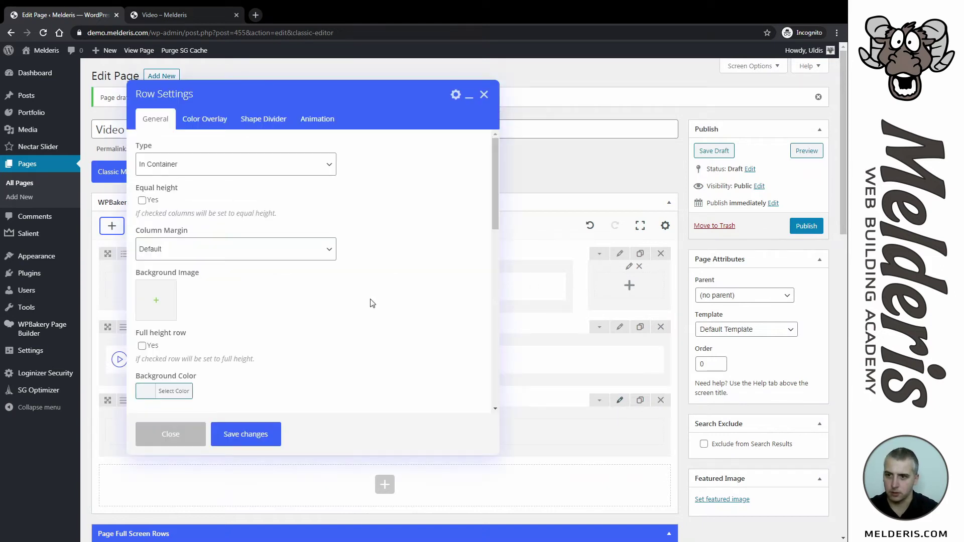
scroll(372, 303, "down", 4)
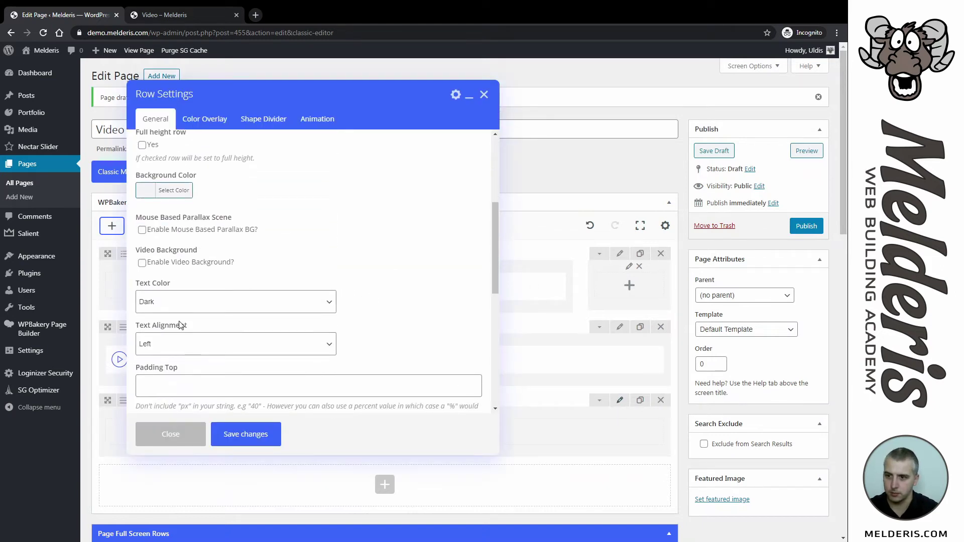
scroll(183, 301, "down", 3)
left_click(164, 239)
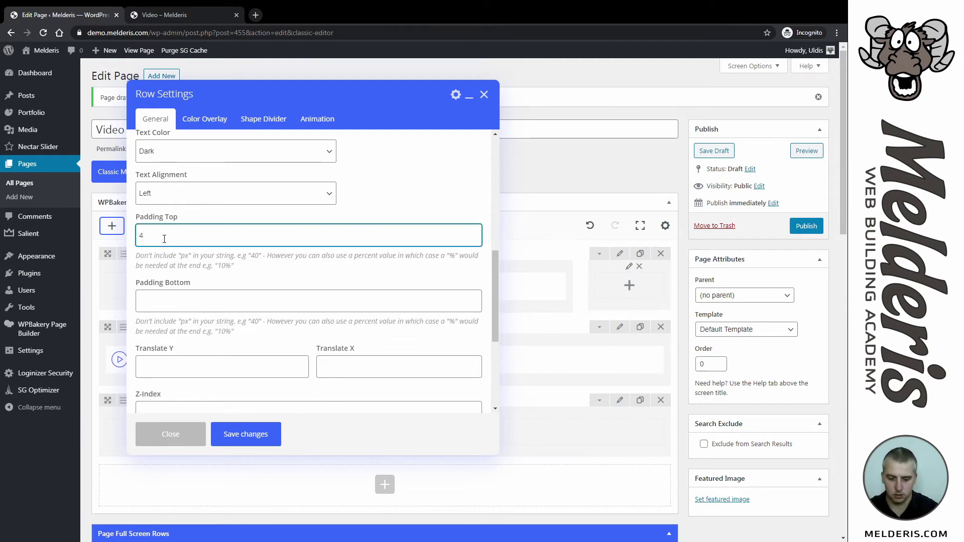
left_click(174, 299)
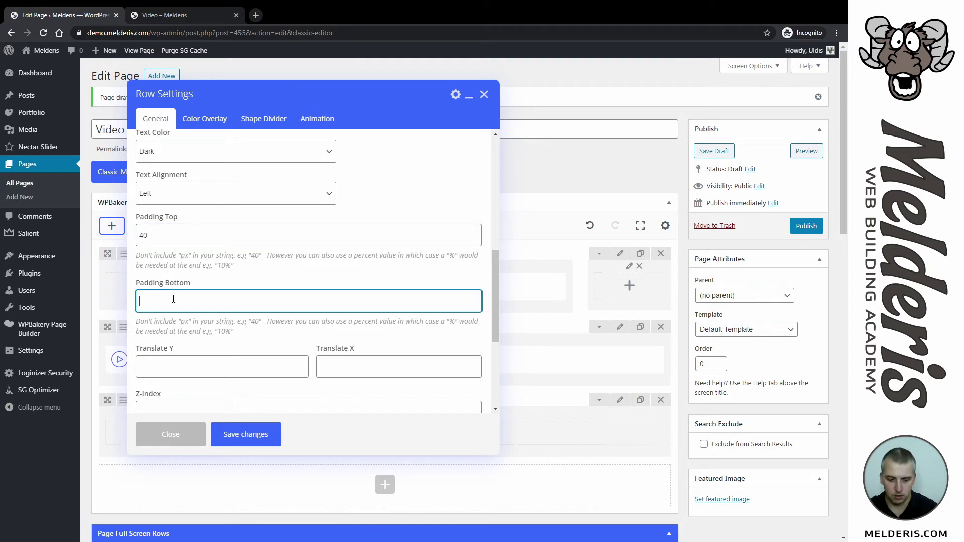
left_click(231, 434)
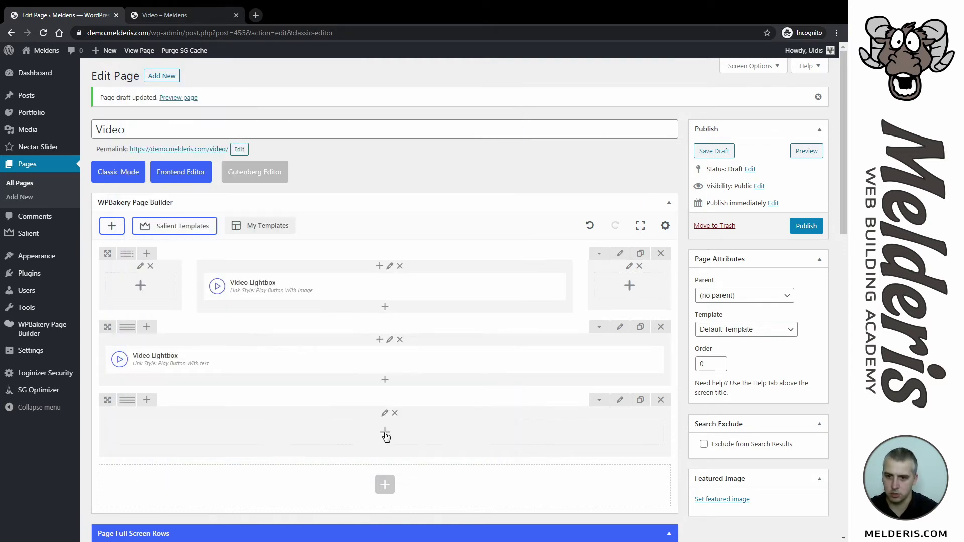
left_click(384, 433)
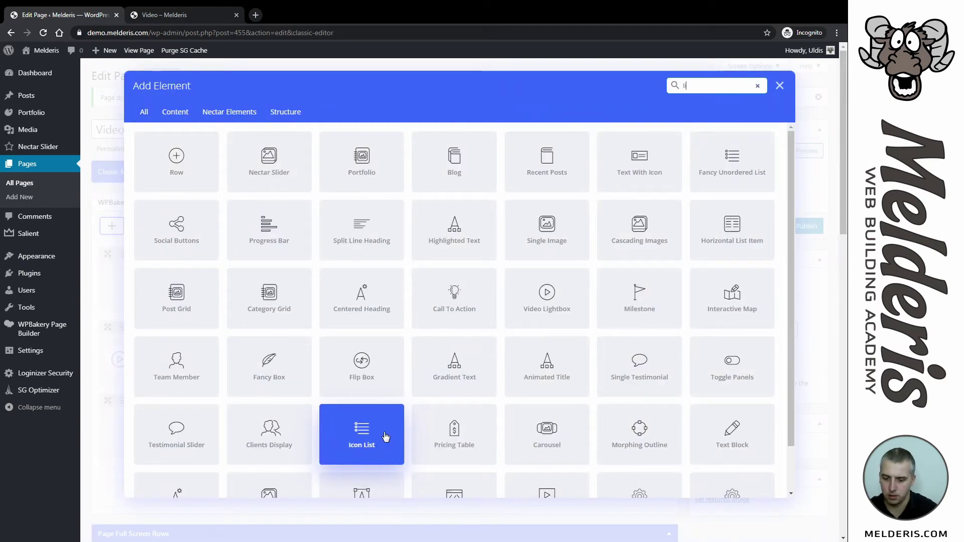
type("lid")
type("g")
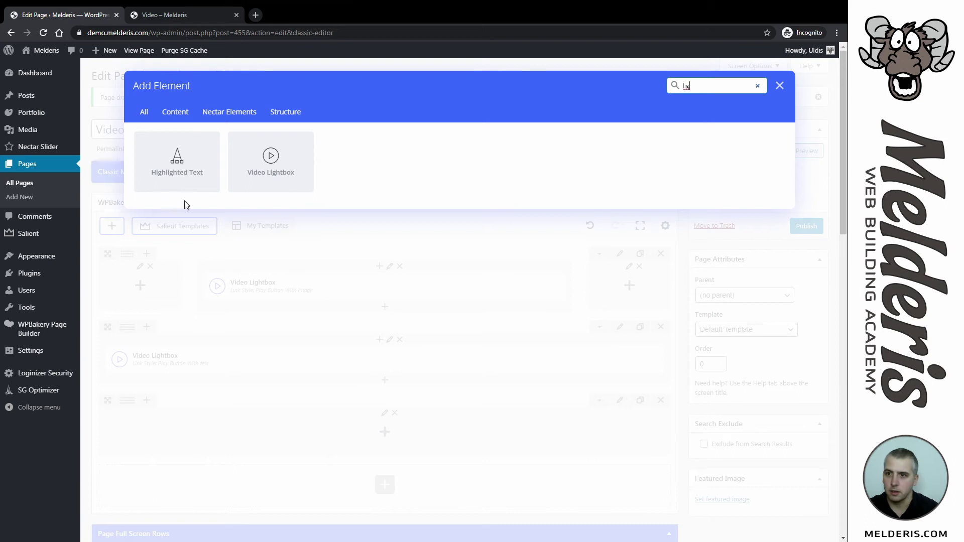
left_click(287, 173)
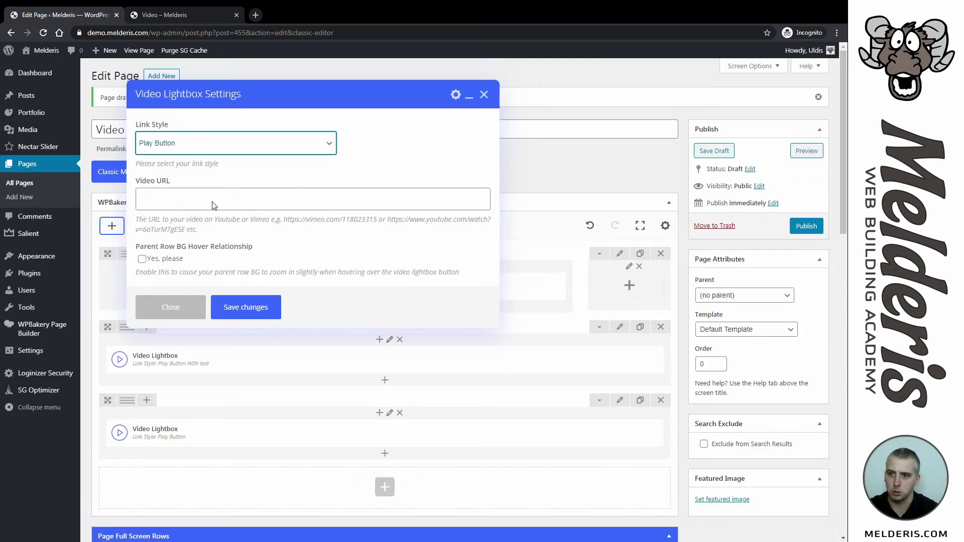
left_click(242, 216)
left_click(158, 207)
type("https://www.youtube.com/watch?v=Ssa8E5hT4Fg")
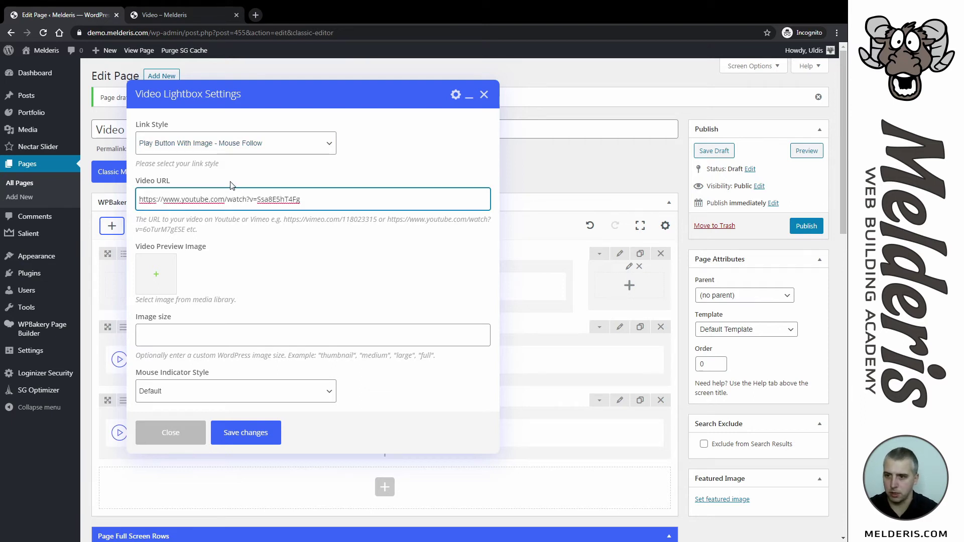
Step: Use the BRAND laptop photo from the media library as the lightbox's video preview image, save the settings, and preview the page
left_click(155, 277)
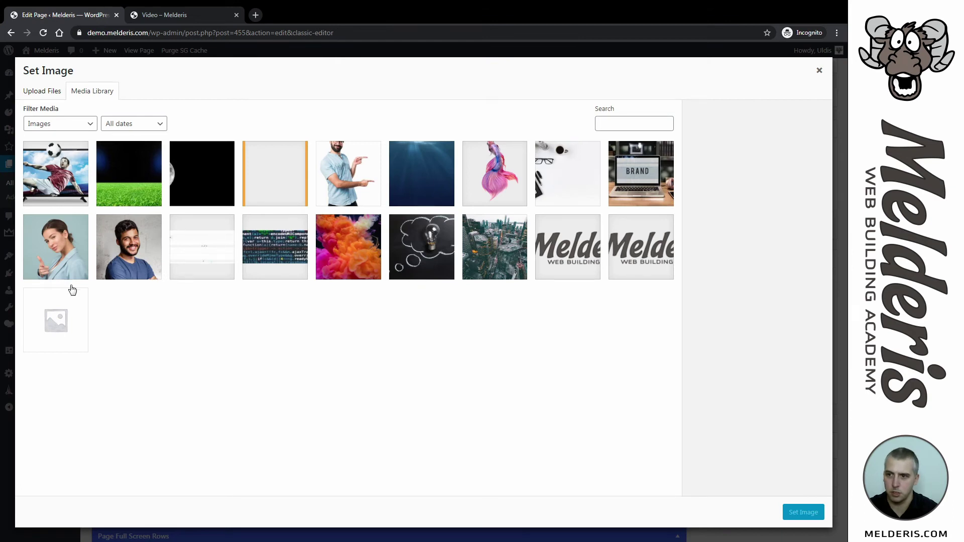
left_click(655, 185)
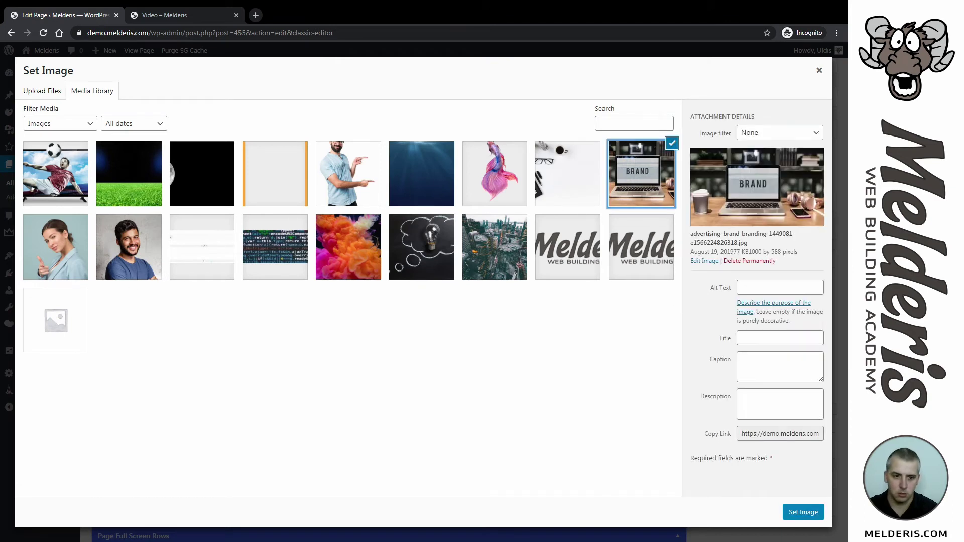
left_click(803, 513)
scroll(244, 341, "down", 2)
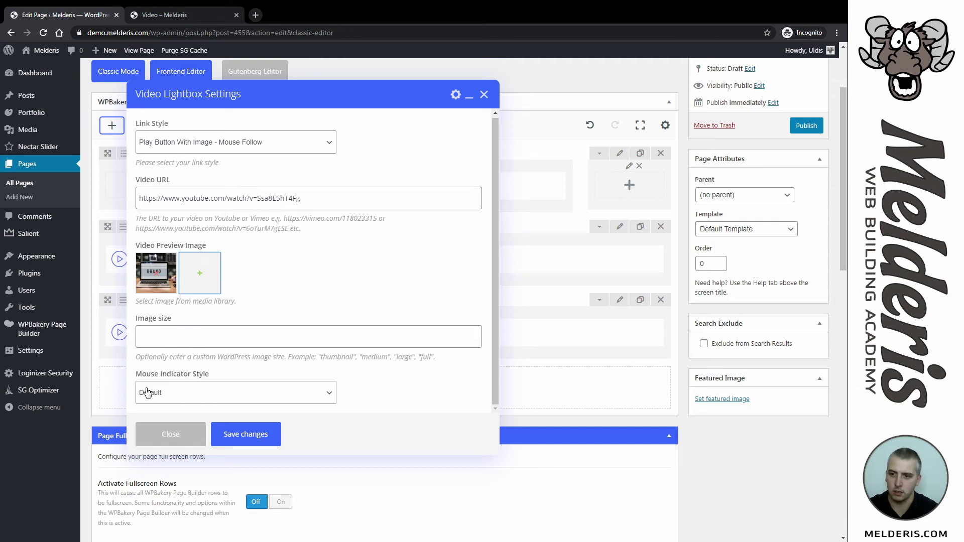
left_click(245, 437)
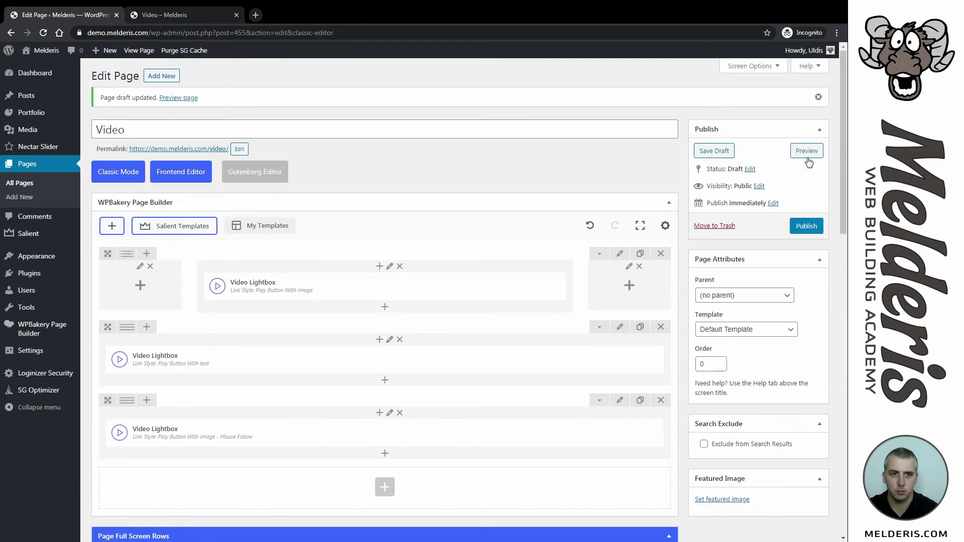
left_click(806, 150)
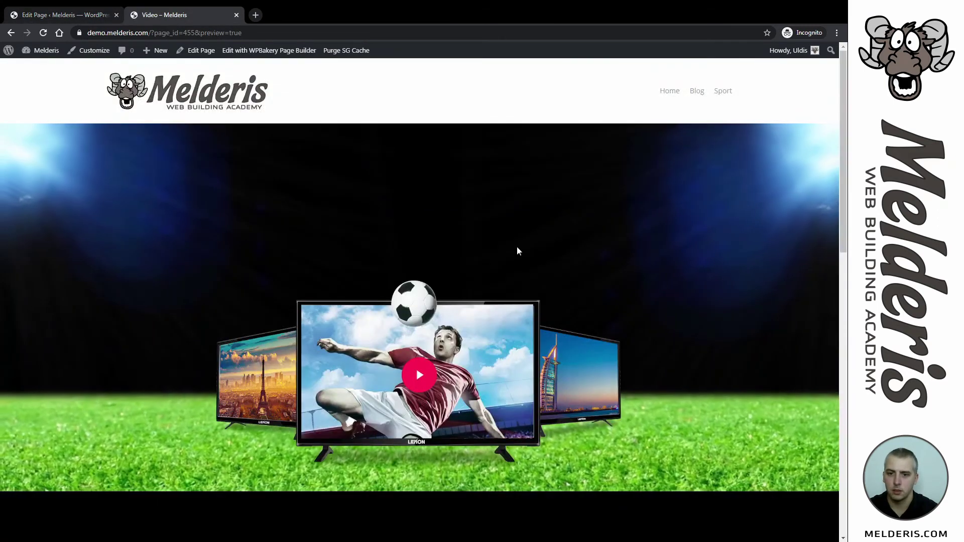
scroll(519, 250, "down", 15)
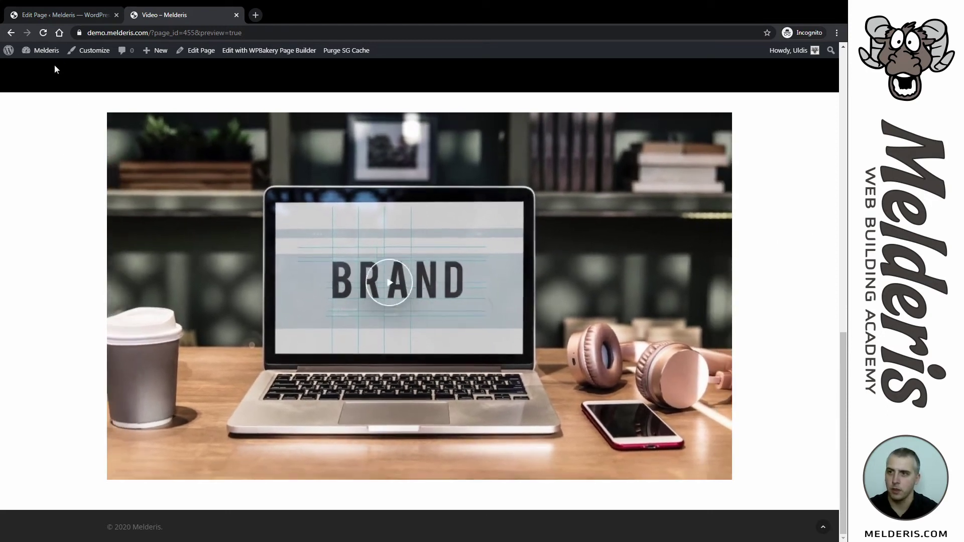
Step: Set the third row's Video Lightbox mouse indicator style to Solid Color with color #3452ff, save, and preview the page
left_click(67, 19)
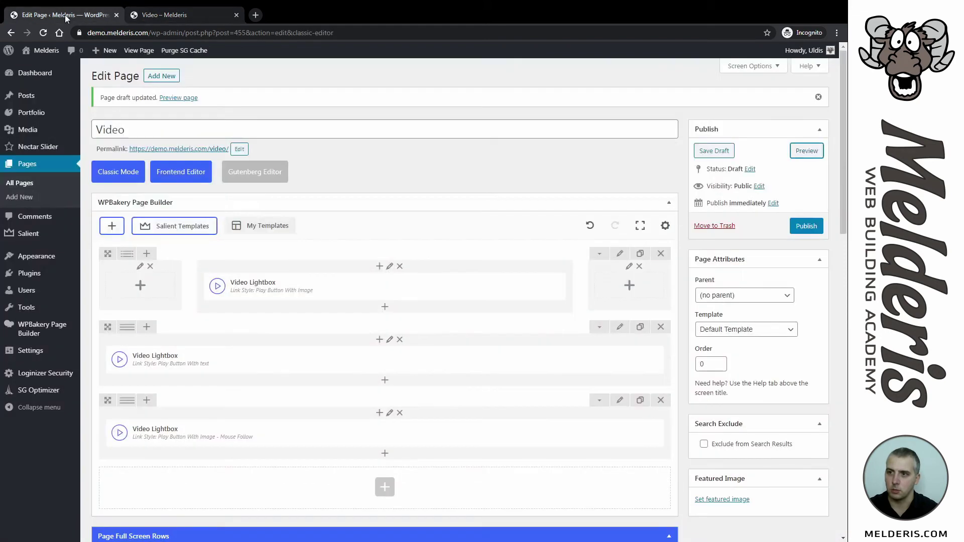
left_click(401, 433)
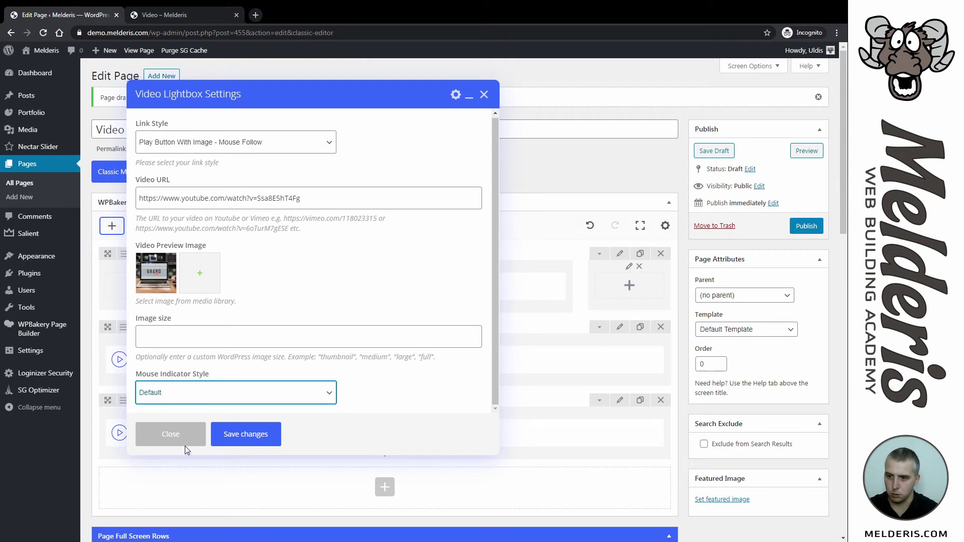
key("Down")
scroll(184, 377, "down", 1)
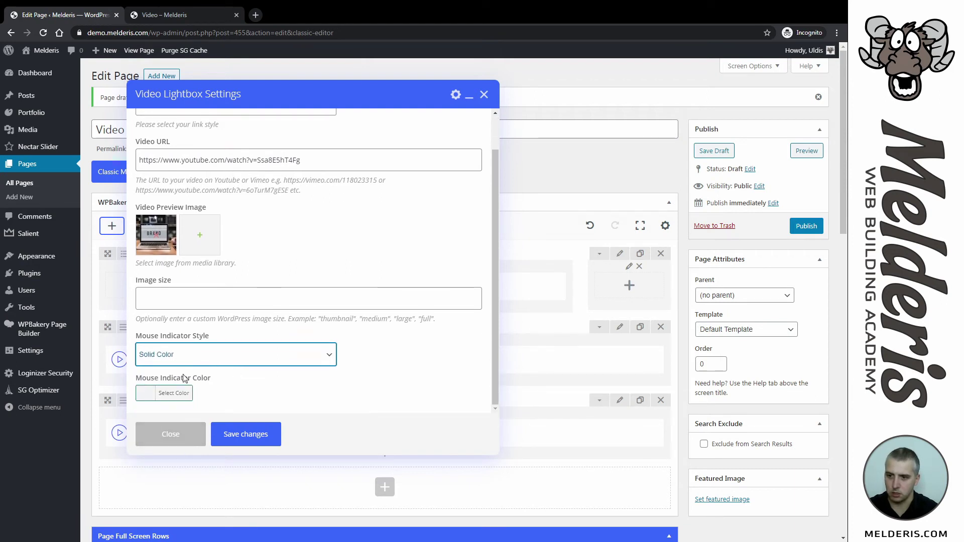
left_click(157, 392)
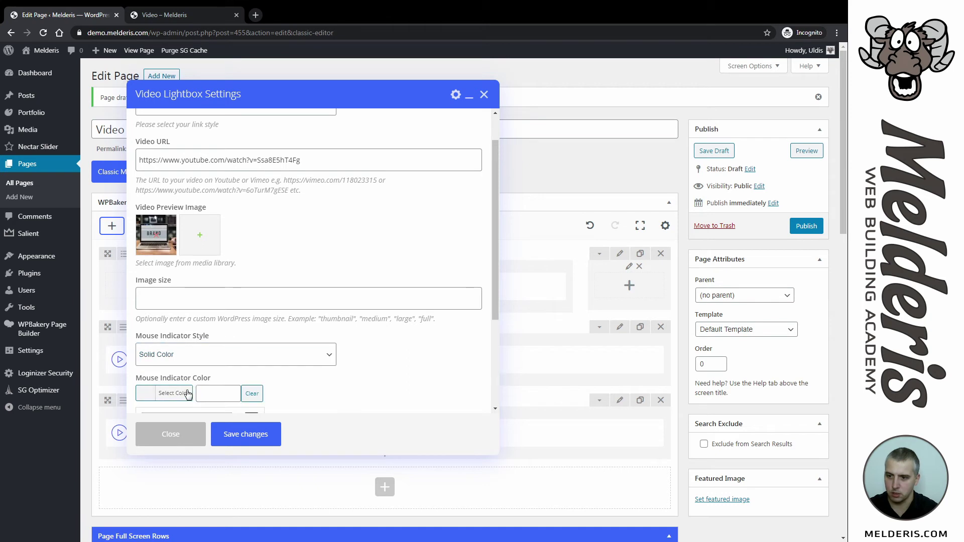
scroll(187, 394, "down", 3)
left_click(179, 371)
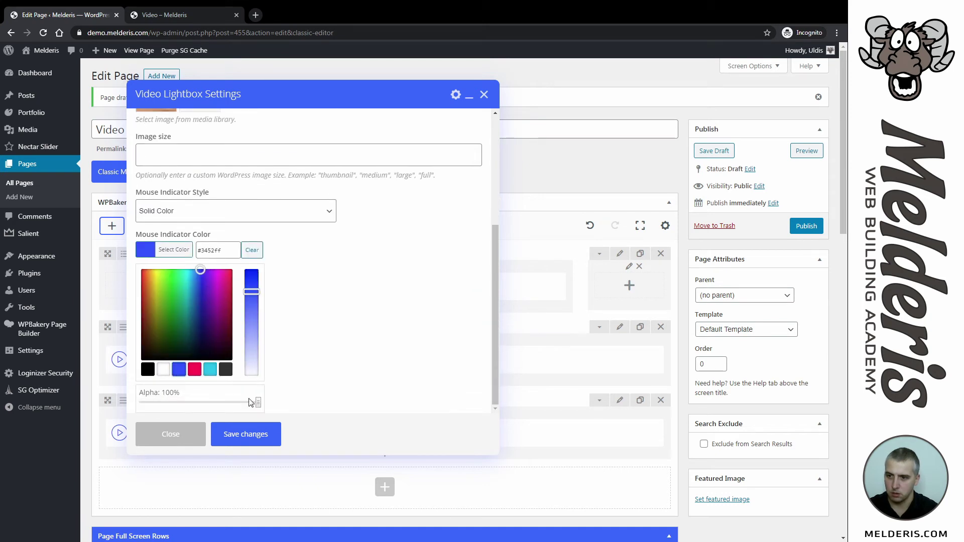
left_click(232, 439)
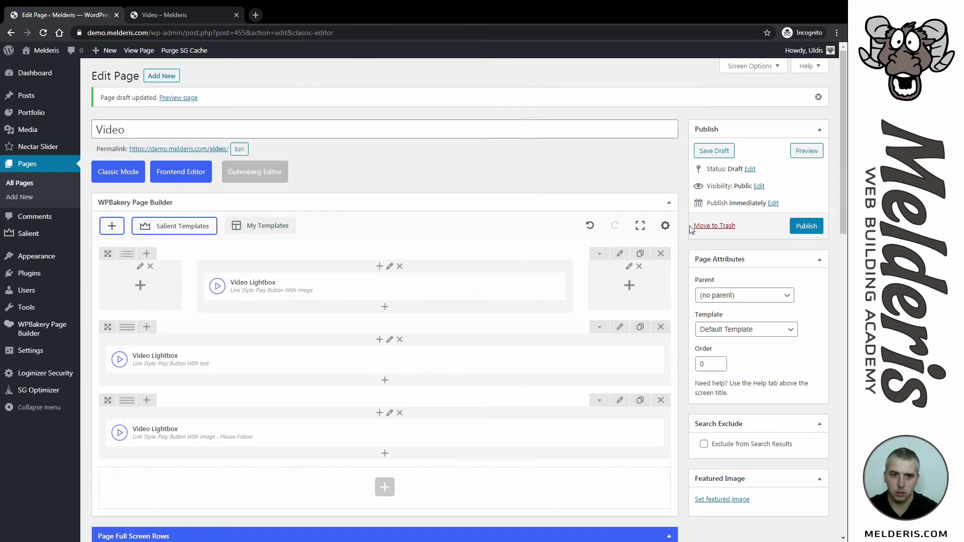
left_click(805, 151)
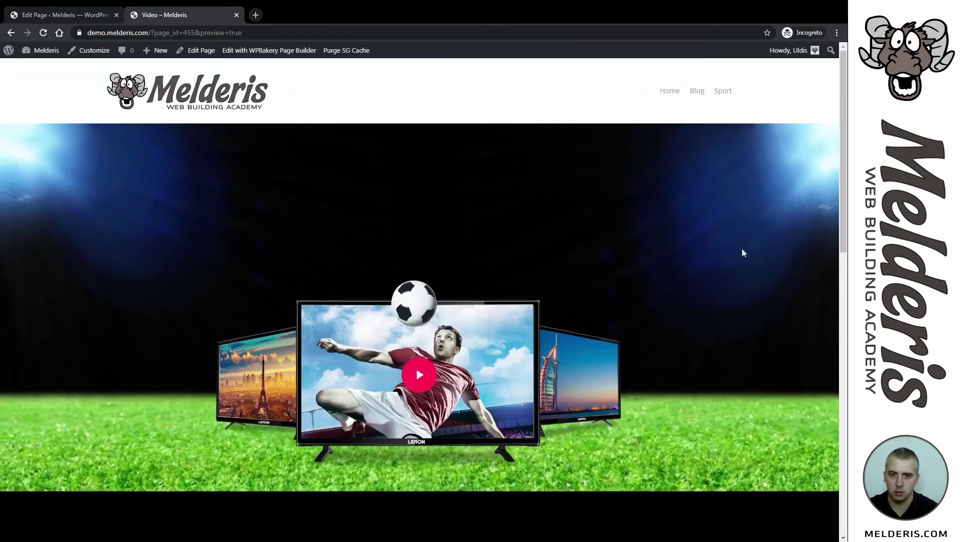
scroll(743, 251, "down", 9)
scroll(427, 254, "down", 3)
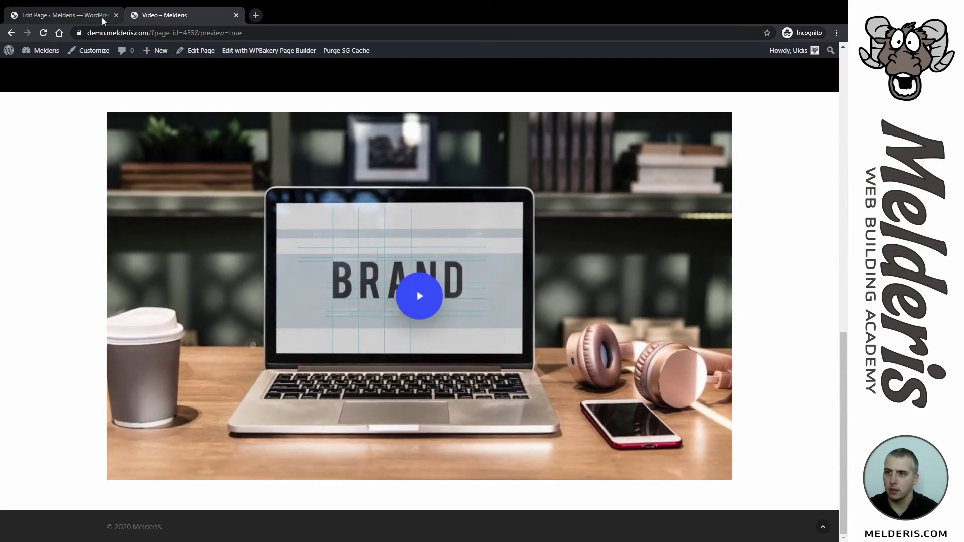
Step: Change the third row's Video Lightbox mouse indicator style to See Through Contrast, save, and preview the page
left_click(93, 16)
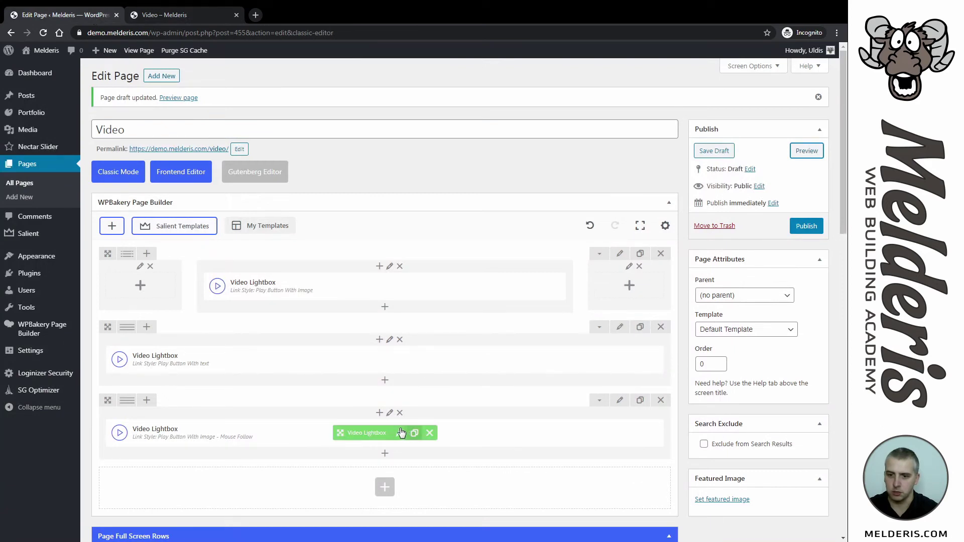
left_click(401, 432)
left_click(188, 393)
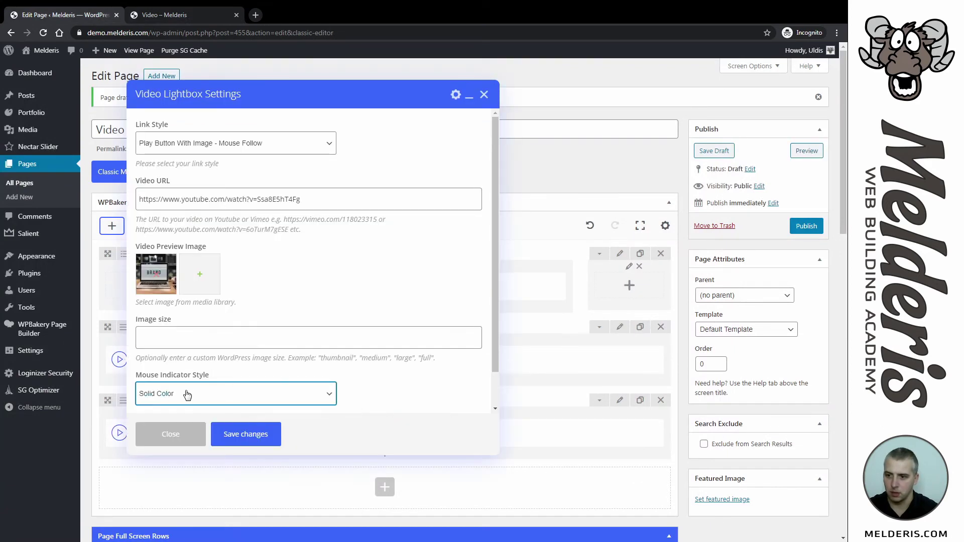
scroll(189, 388, "down", 1)
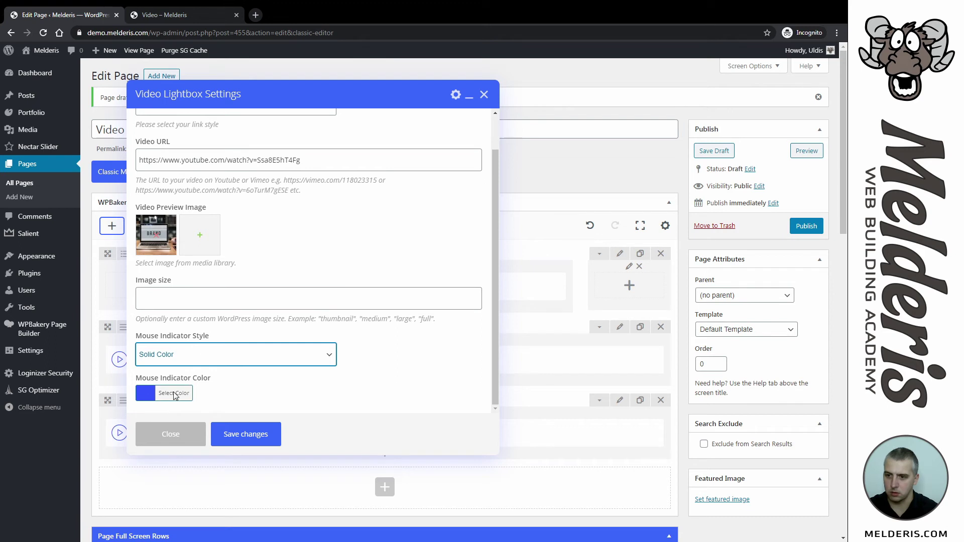
left_click(174, 396)
left_click(261, 433)
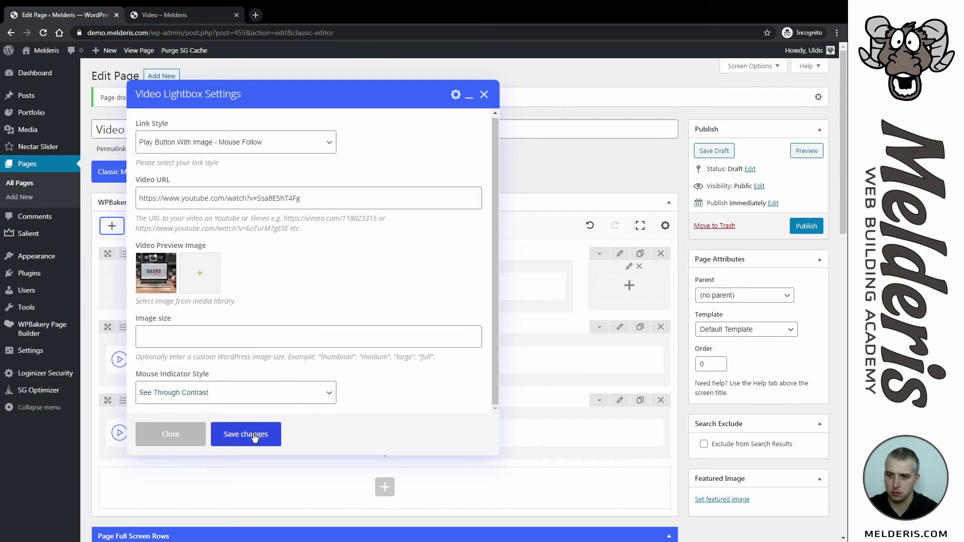
left_click(806, 155)
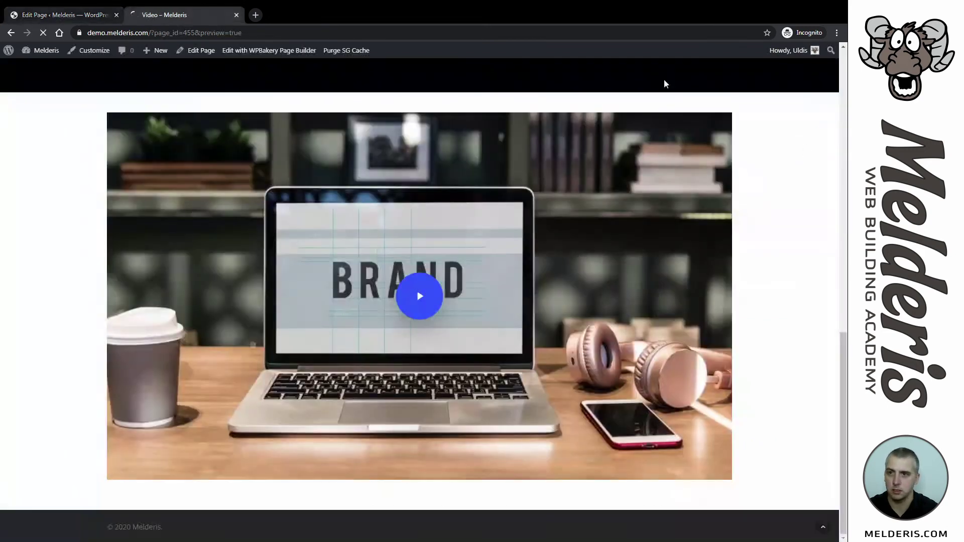
scroll(767, 192, "down", 15)
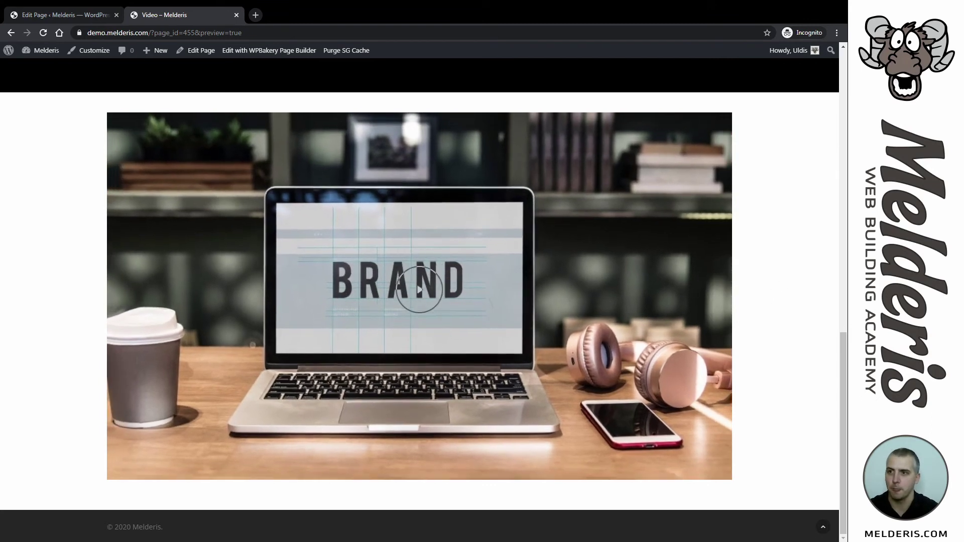
Step: Return to the page editor and add a fourth empty row below the Mouse Follow lightbox row
left_click(60, 16)
left_click(384, 488)
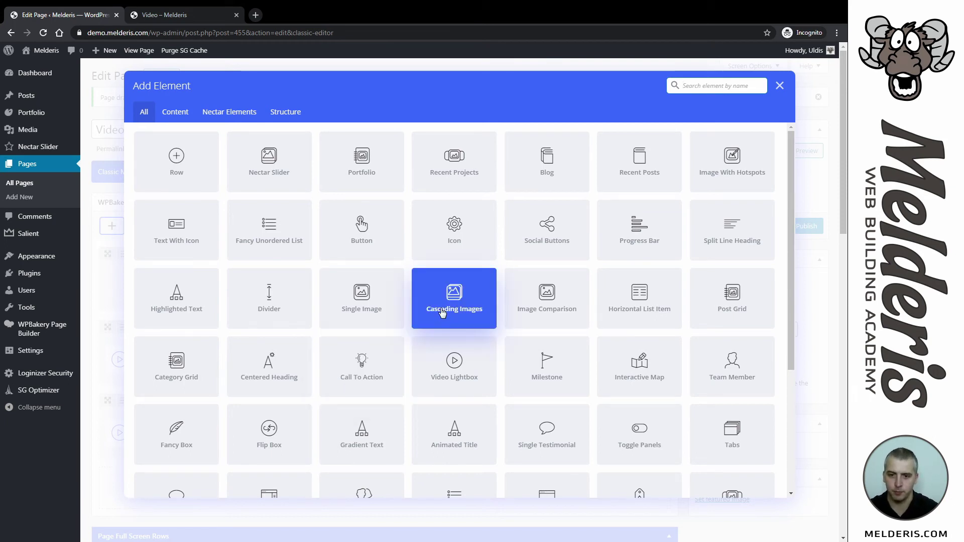
scroll(461, 322, "down", 3)
scroll(302, 236, "up", 3)
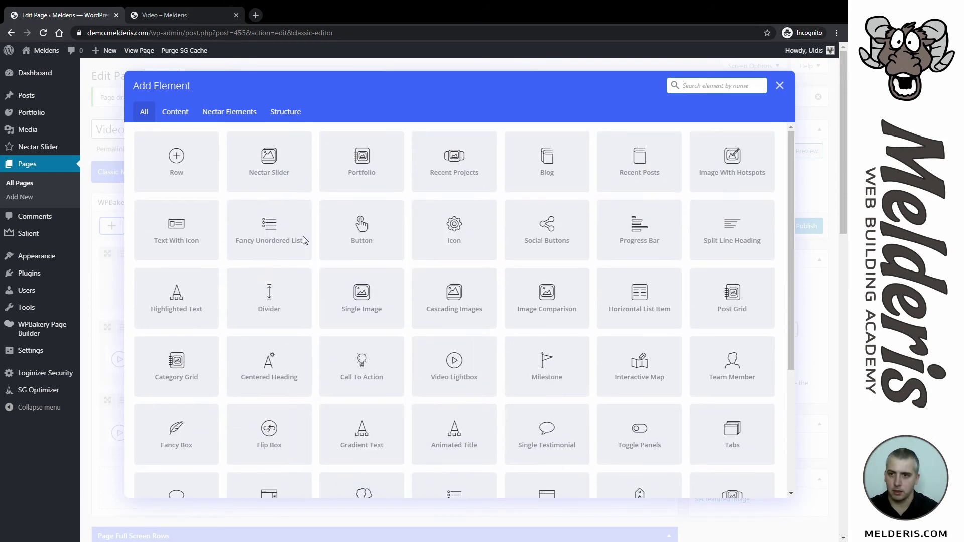
left_click(176, 160)
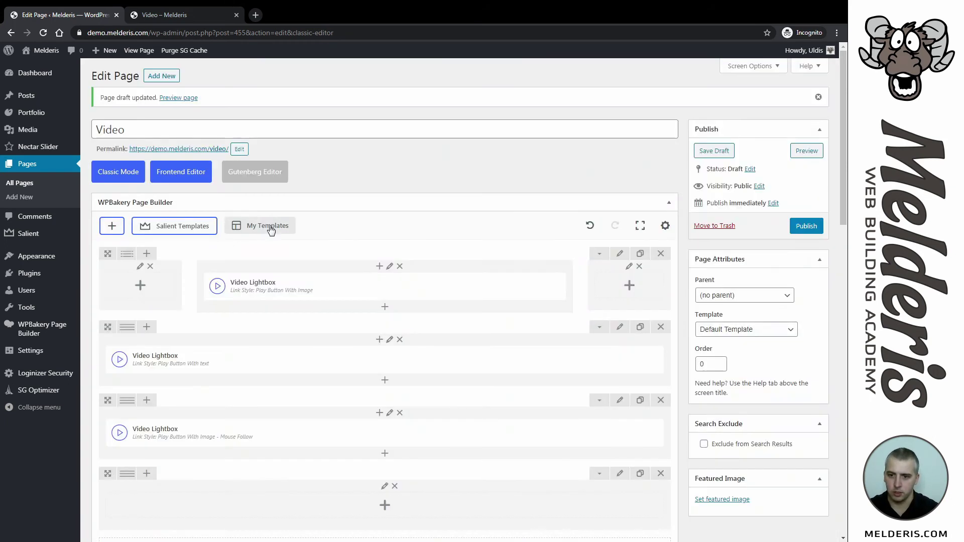
Step: Add a Video Lightbox element to the empty fourth row and set its link style to Nectar Button
left_click(384, 503)
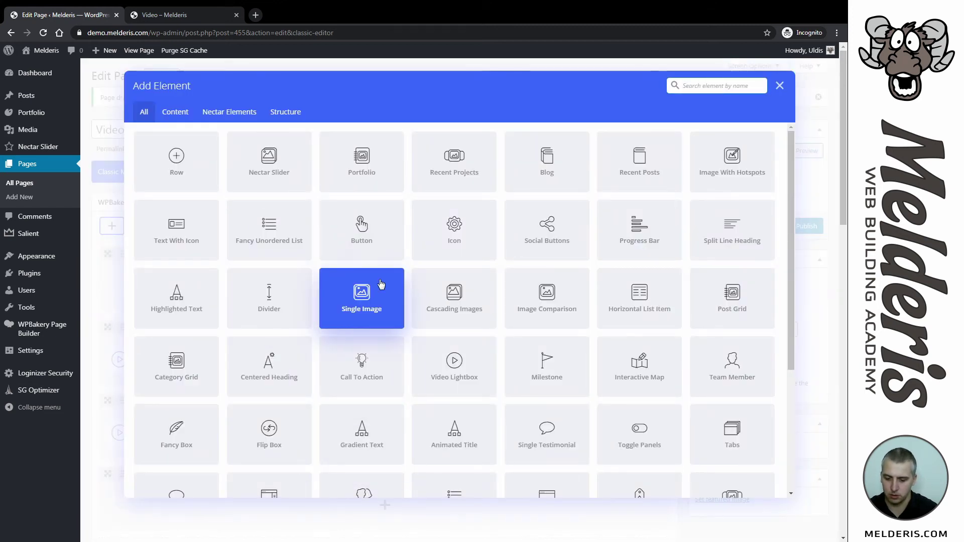
type("lig")
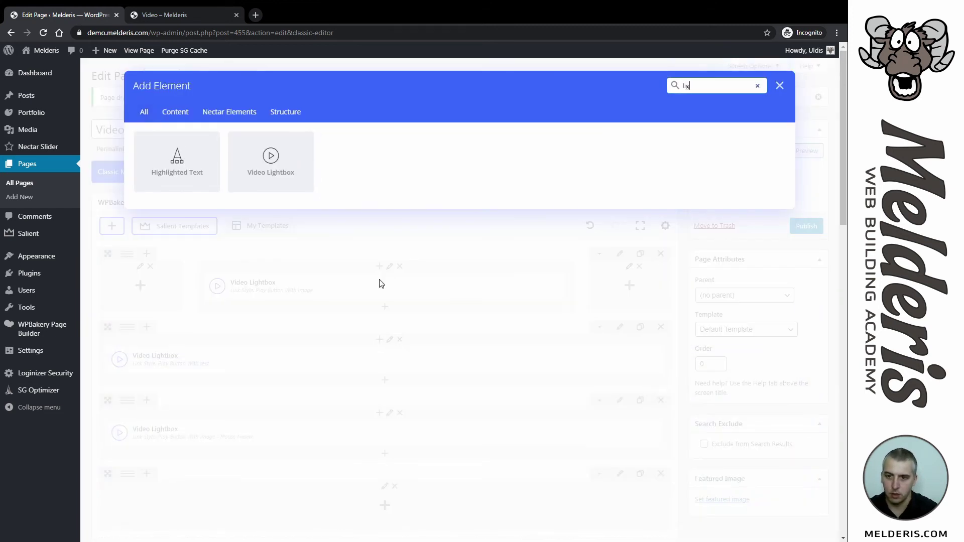
left_click(265, 164)
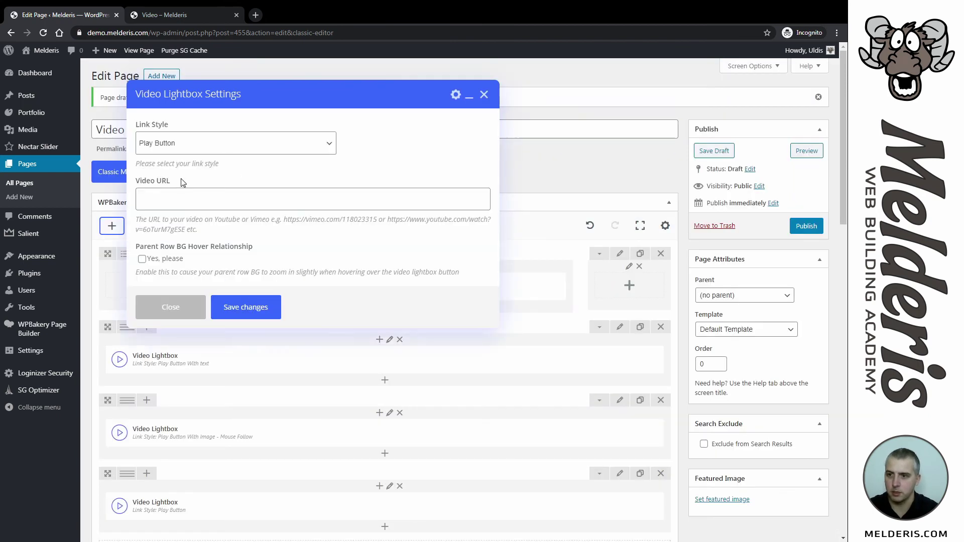
left_click(174, 146)
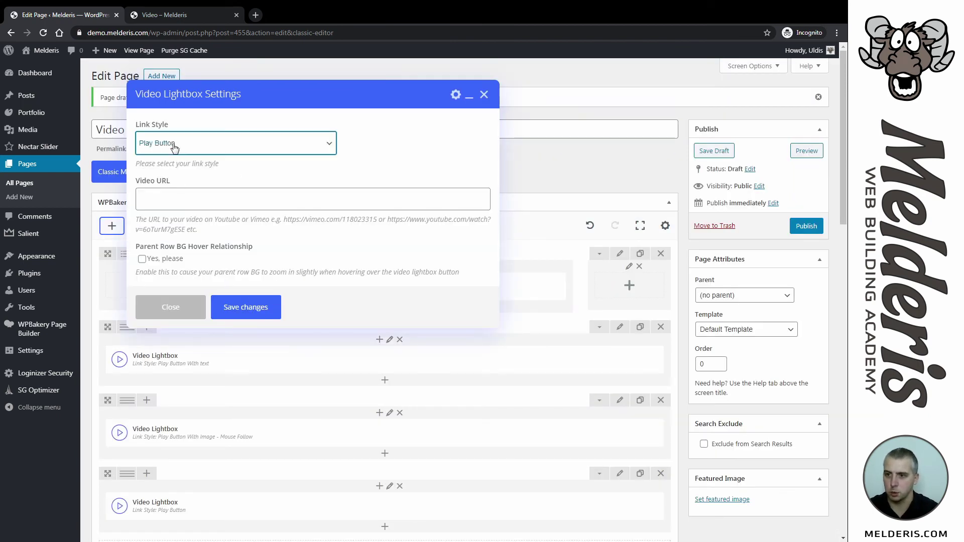
left_click(170, 227)
left_click(167, 202)
type("https://www.youtube.com/watch?v=Ssa8E5hT4Fg")
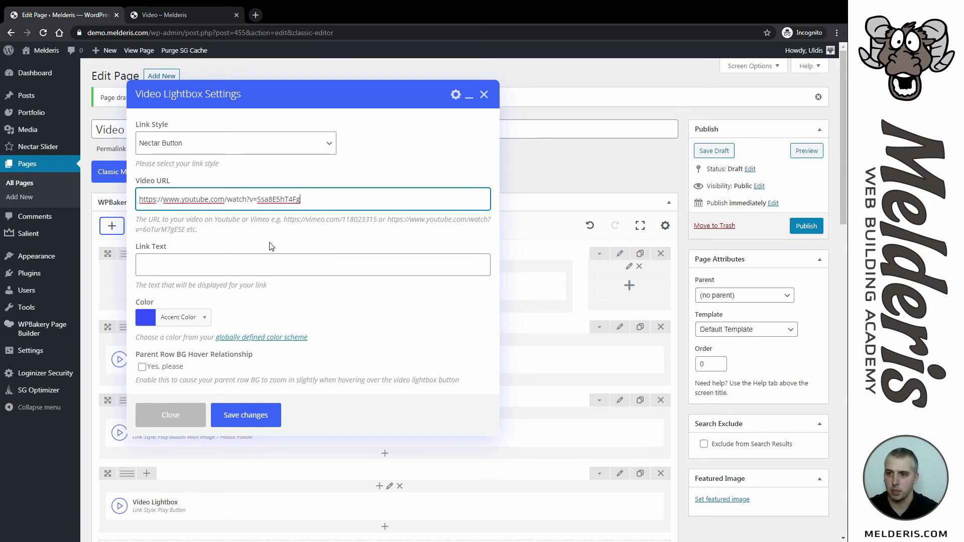
left_click(207, 271)
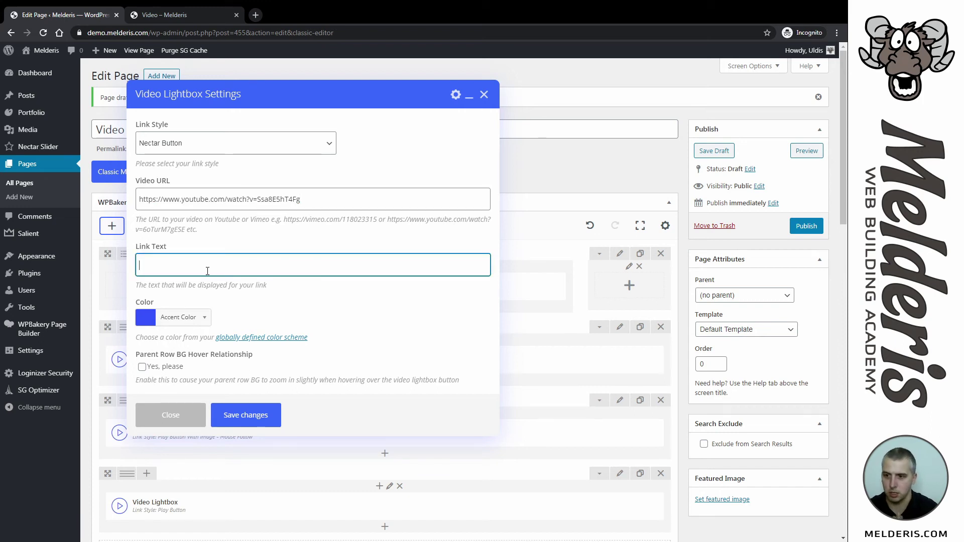
type("Latest Project")
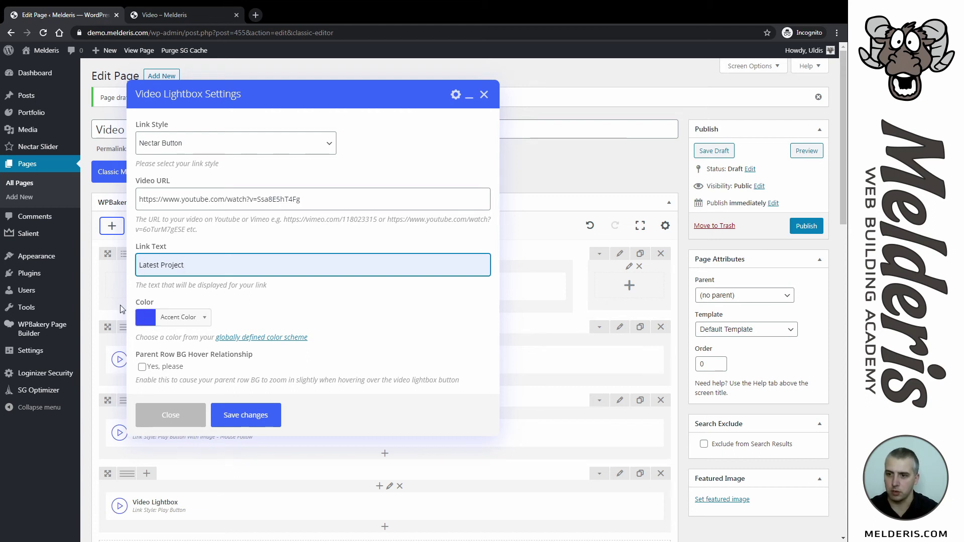
scroll(281, 319, "down", 1)
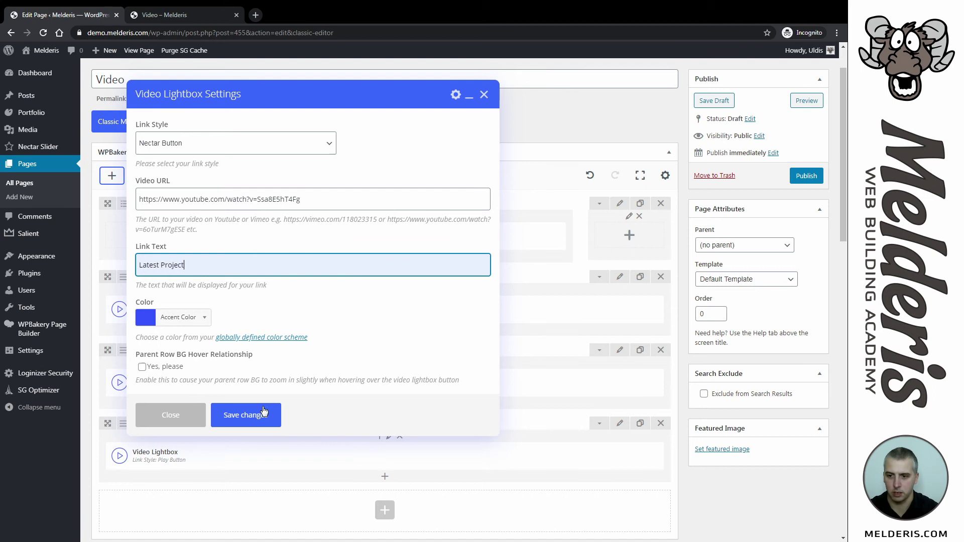
left_click(251, 421)
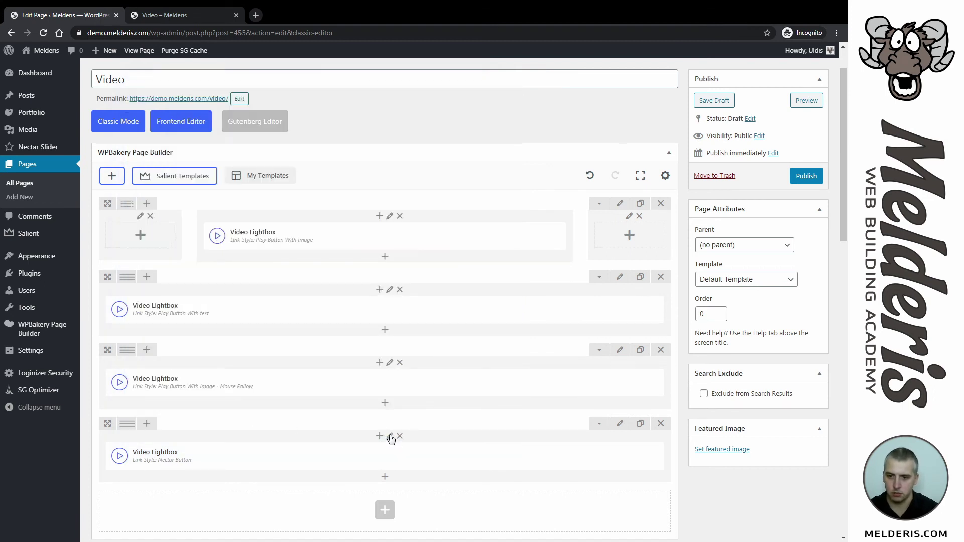
Step: Enable centered content alignment for the fourth row's column, save it, and preview the page down to the Latest Project button
left_click(390, 437)
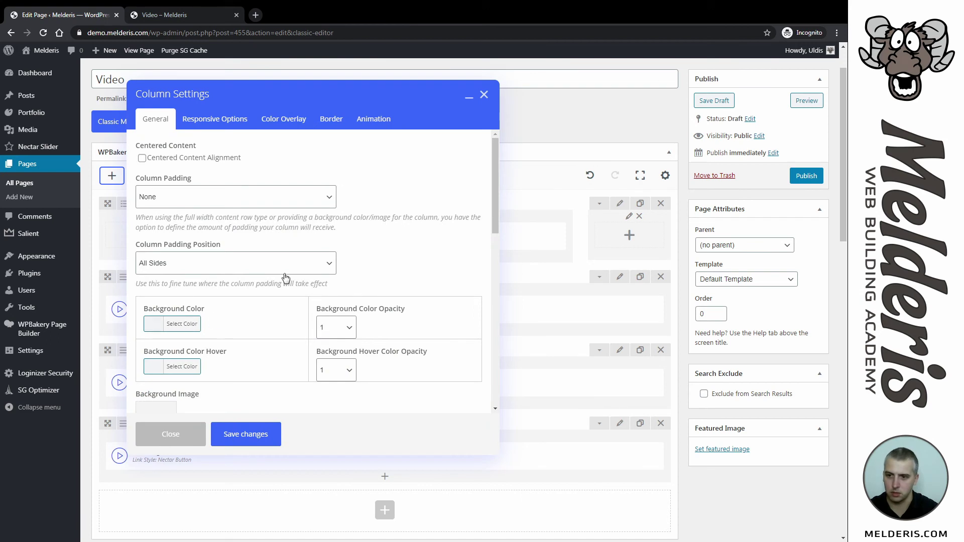
left_click(143, 159)
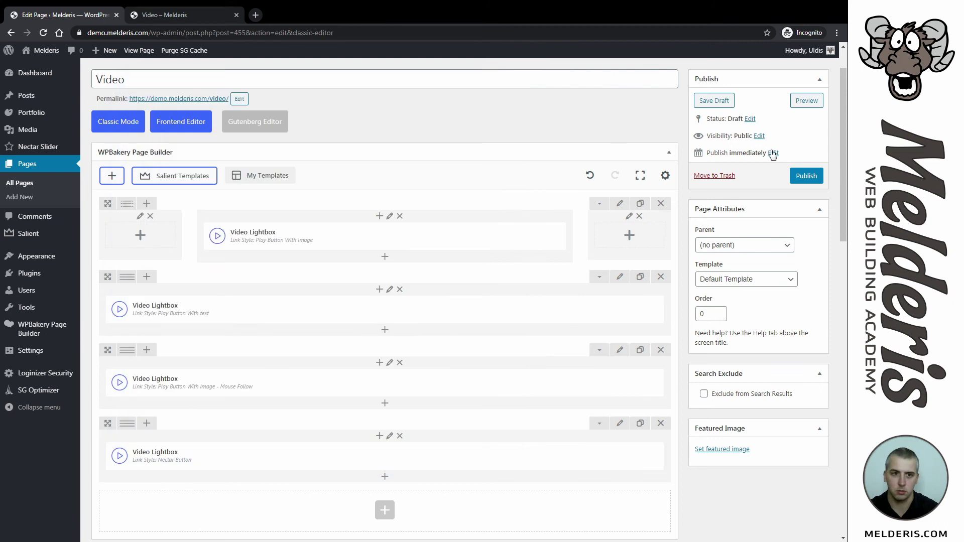
left_click(806, 101)
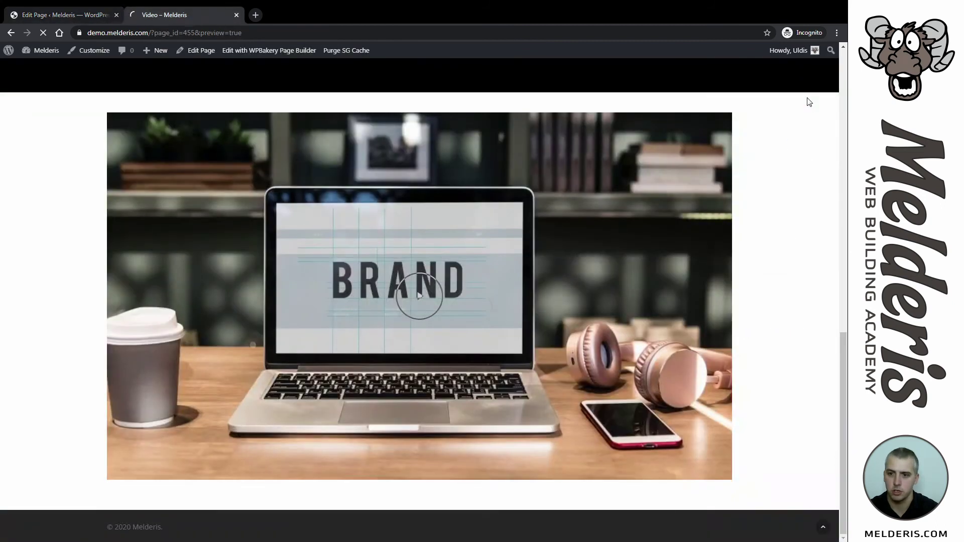
scroll(595, 141, "down", 5)
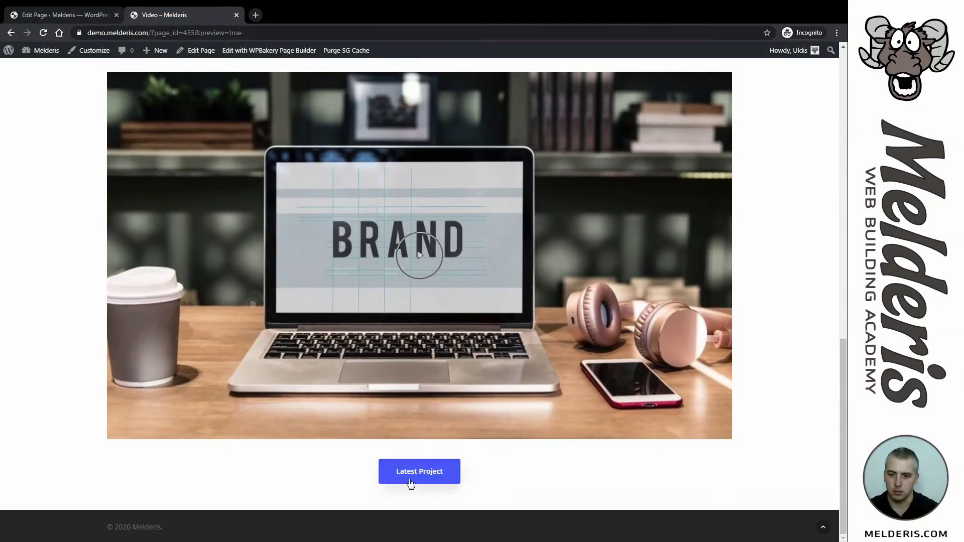
Step: Test the lightbox videos from the Latest Project button and the BRAND laptop image, closing each one, and review the moon row
left_click(434, 475)
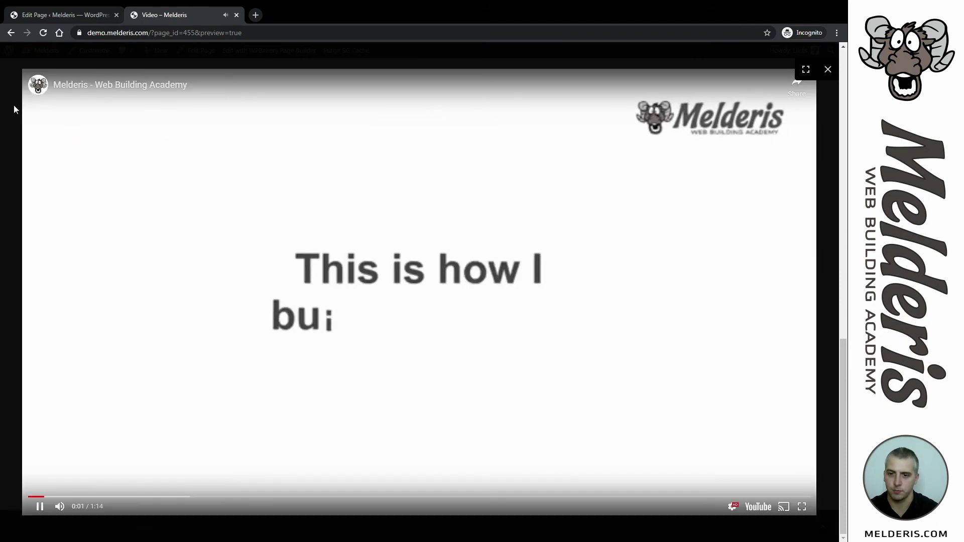
left_click(14, 104)
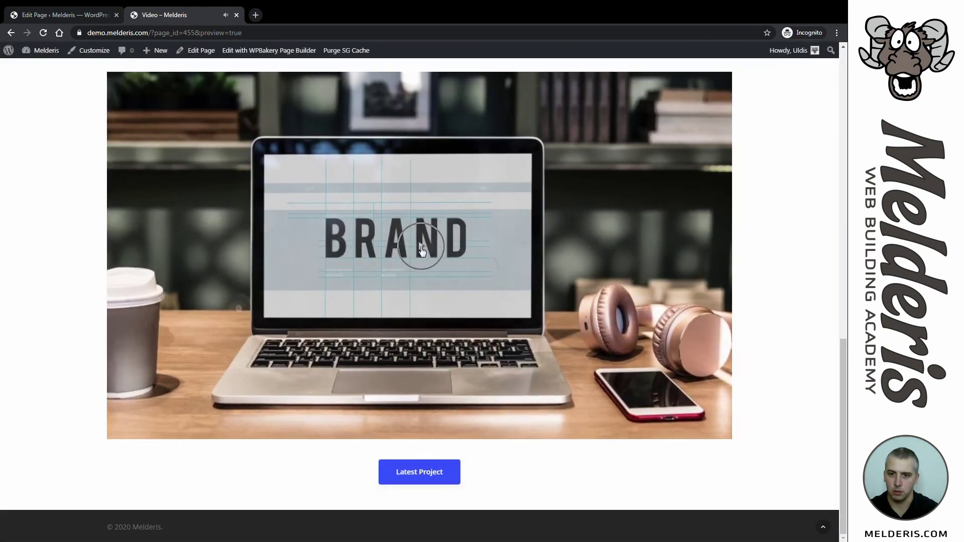
left_click(422, 250)
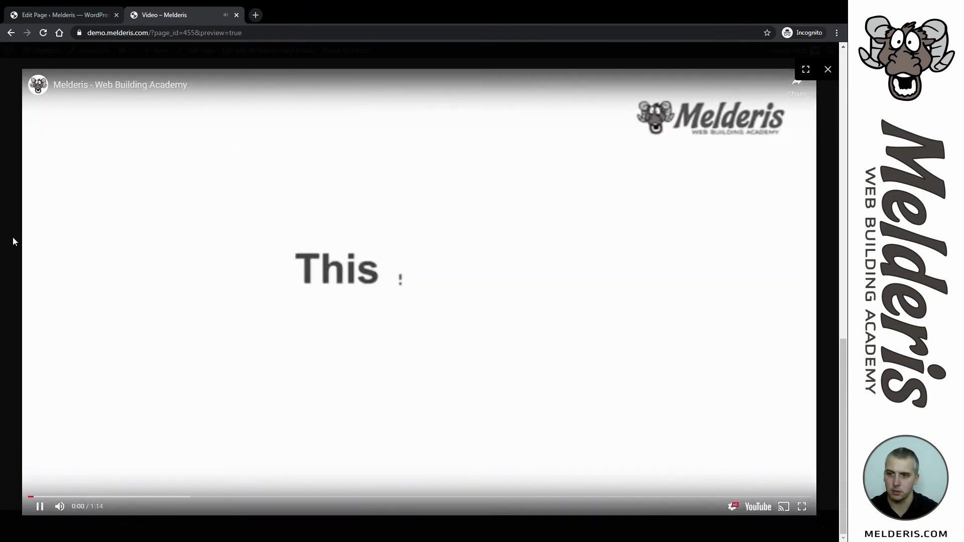
left_click(14, 241)
scroll(555, 191, "up", 5)
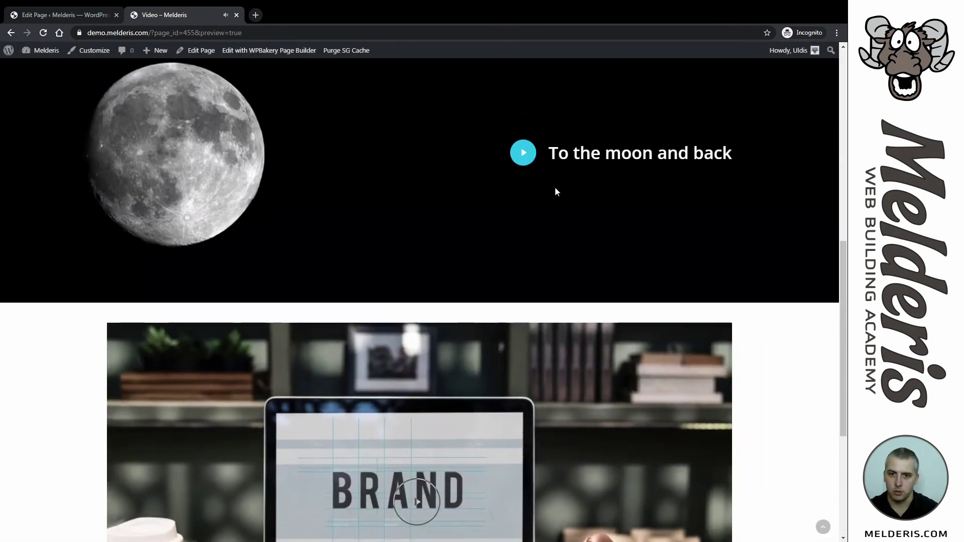
scroll(555, 191, "up", 3)
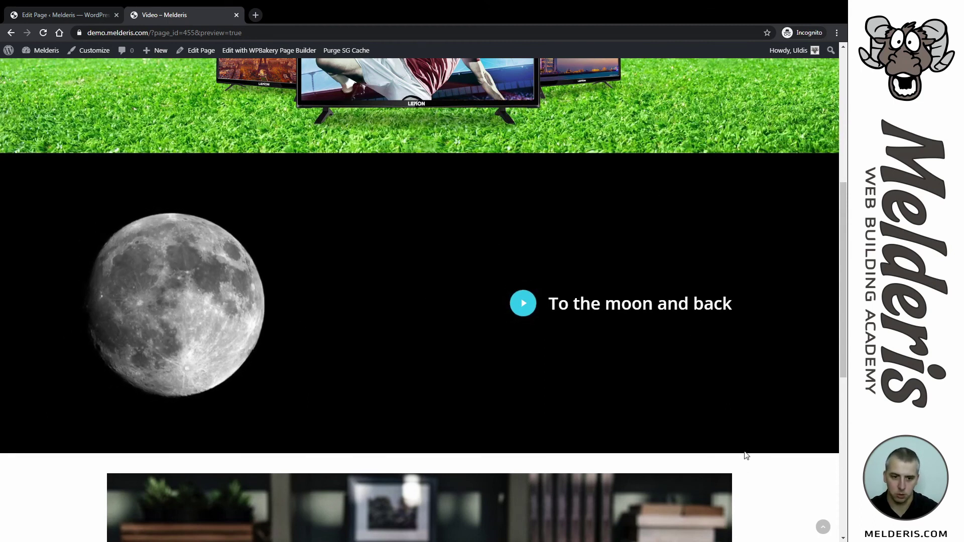
Step: Inspect the page in the browser's responsive view, narrowing the viewport to about 352 px and widening it again, and close the developer tools
key("ctrl+shift+i")
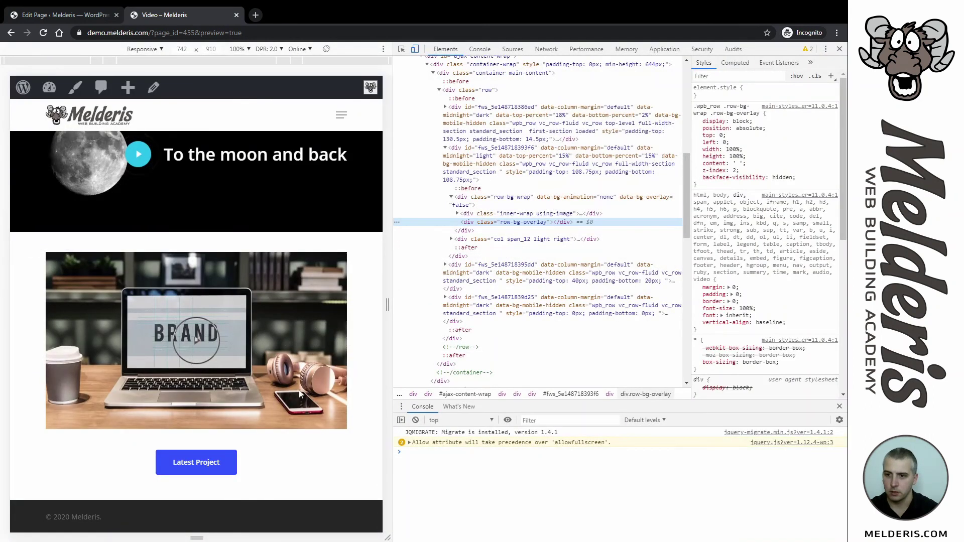
scroll(255, 284, "up", 3)
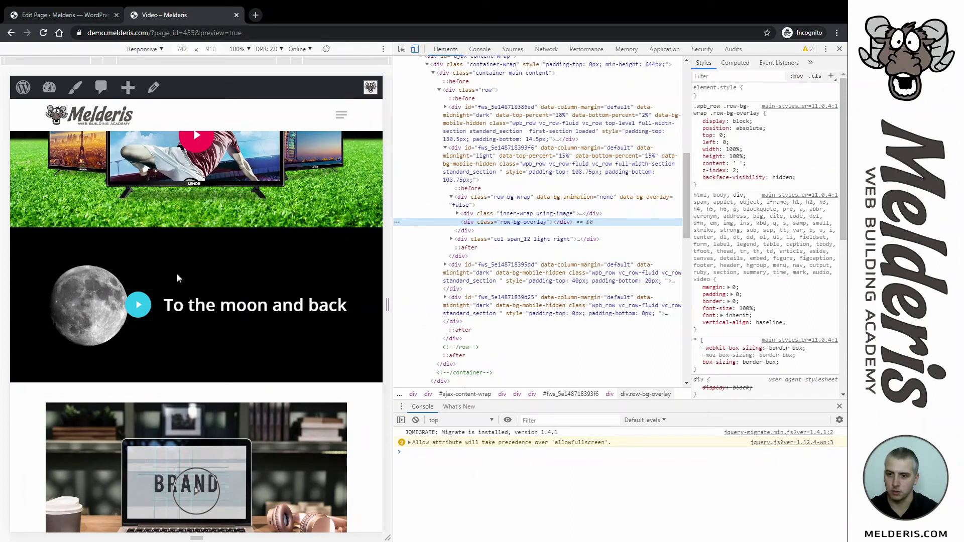
left_click_drag(387, 304, 289, 307)
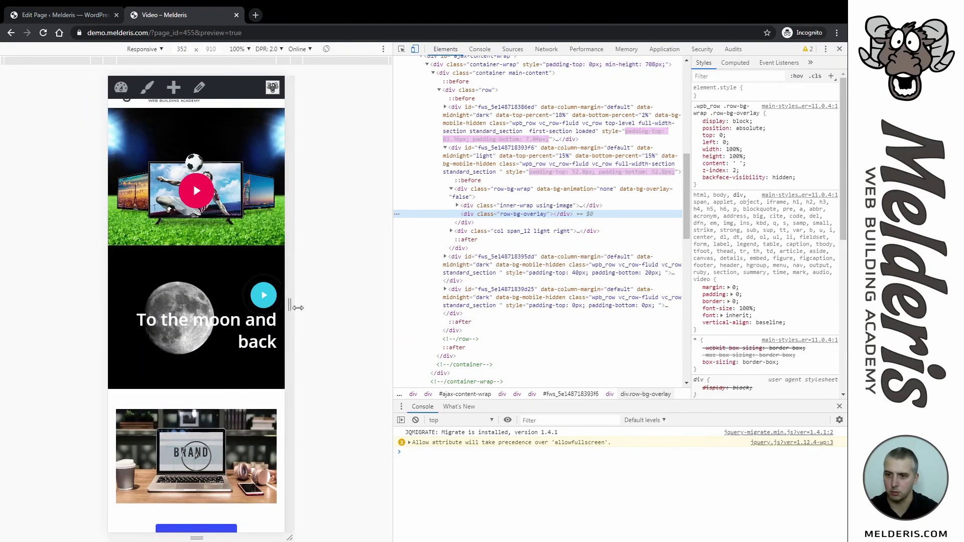
left_click_drag(290, 308, 423, 308)
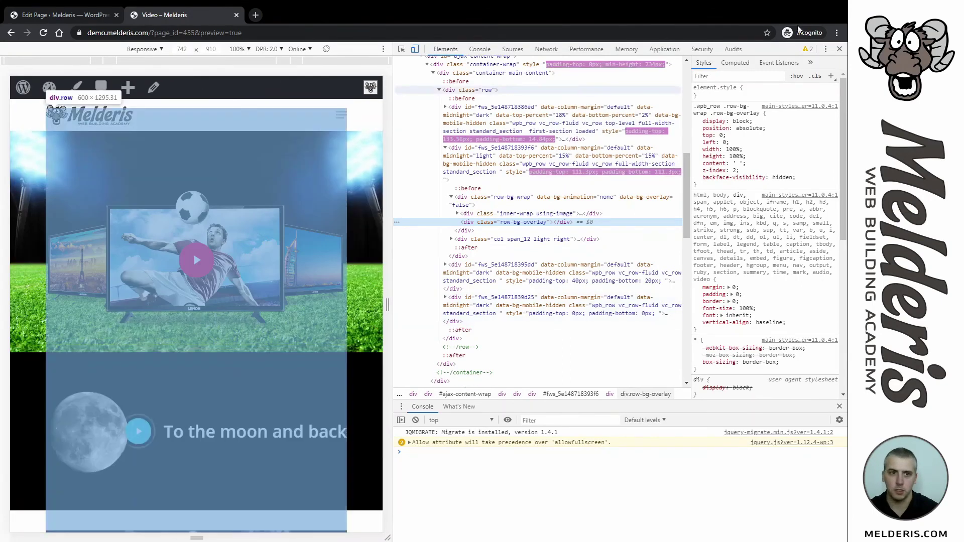
key("F12")
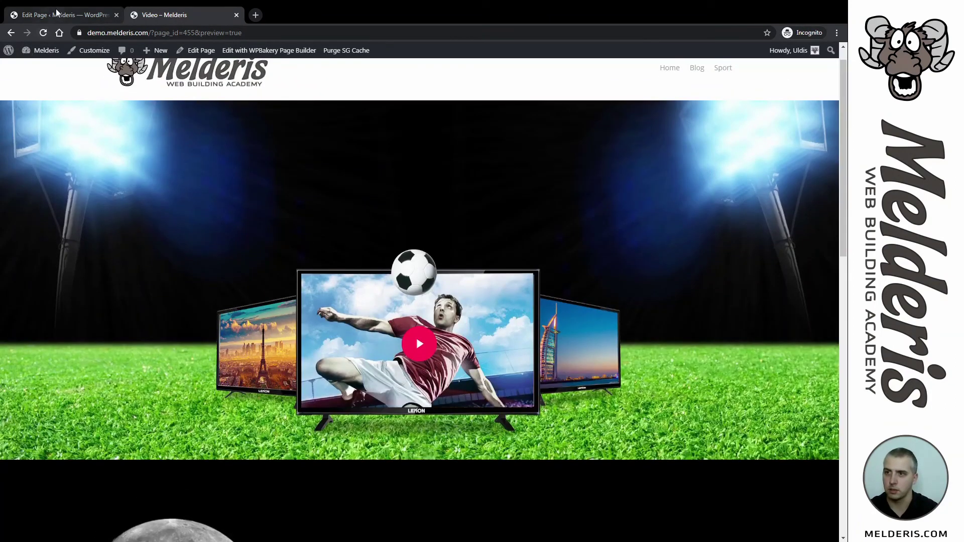
Step: Return to the page editor, split the second row into two equal columns, and move its Video Lightbox into the right column
left_click(56, 12)
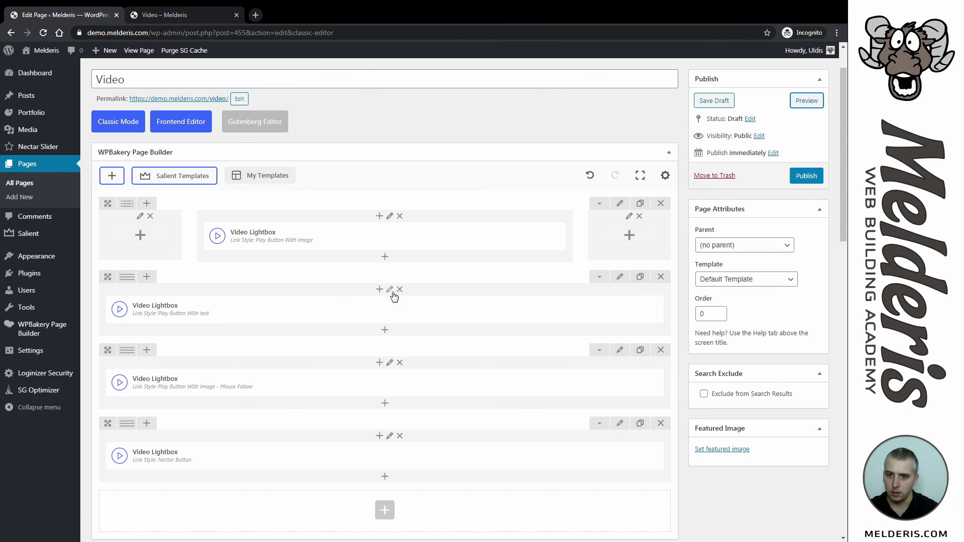
mouse_move(129, 280)
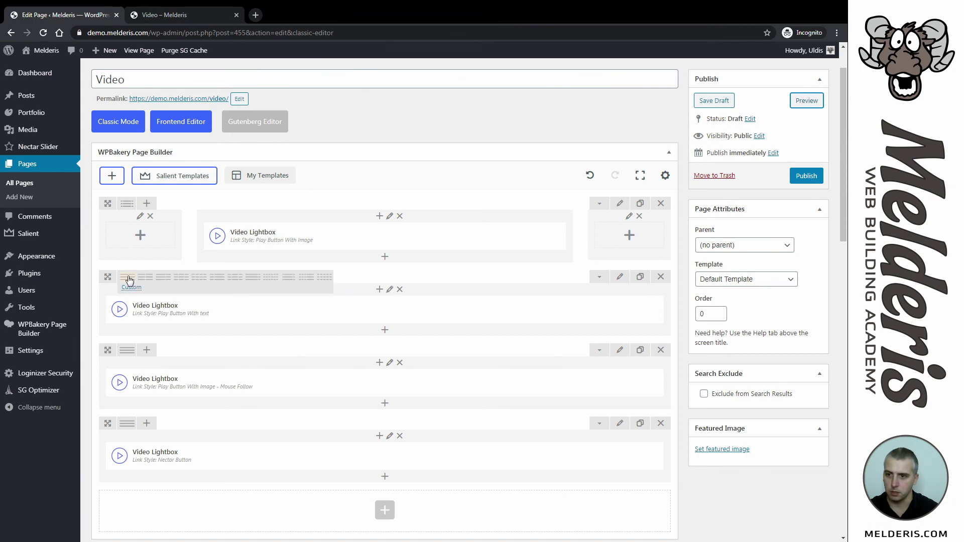
left_click(146, 278)
left_click_drag(150, 308, 458, 327)
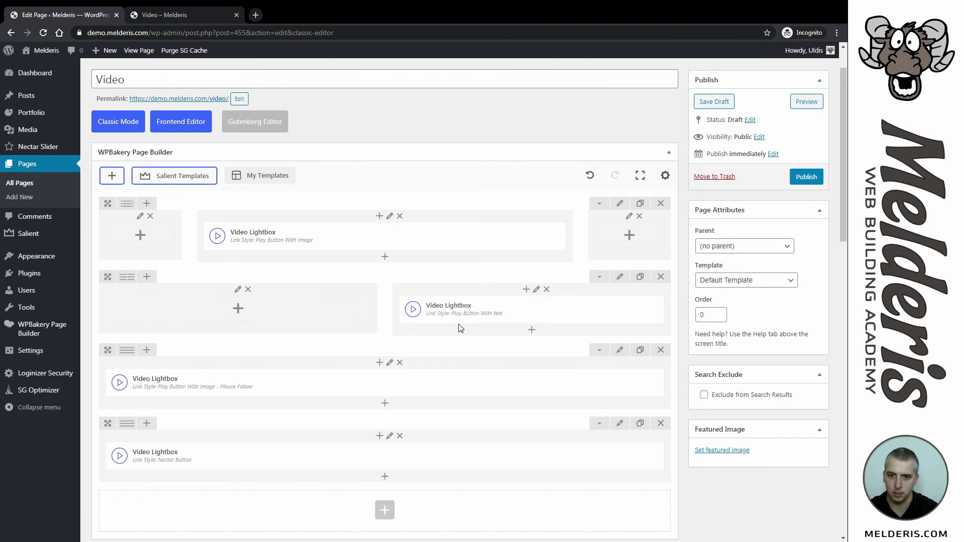
Step: Set the phone width of the second row's right column to 6 columns - 1/2 in its responsive options and save
left_click(536, 290)
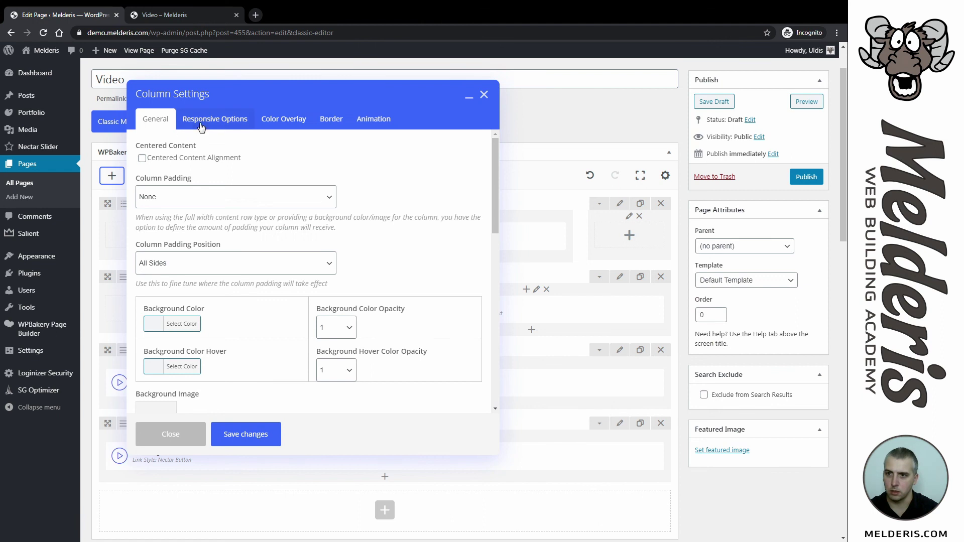
left_click(202, 125)
left_click(381, 385)
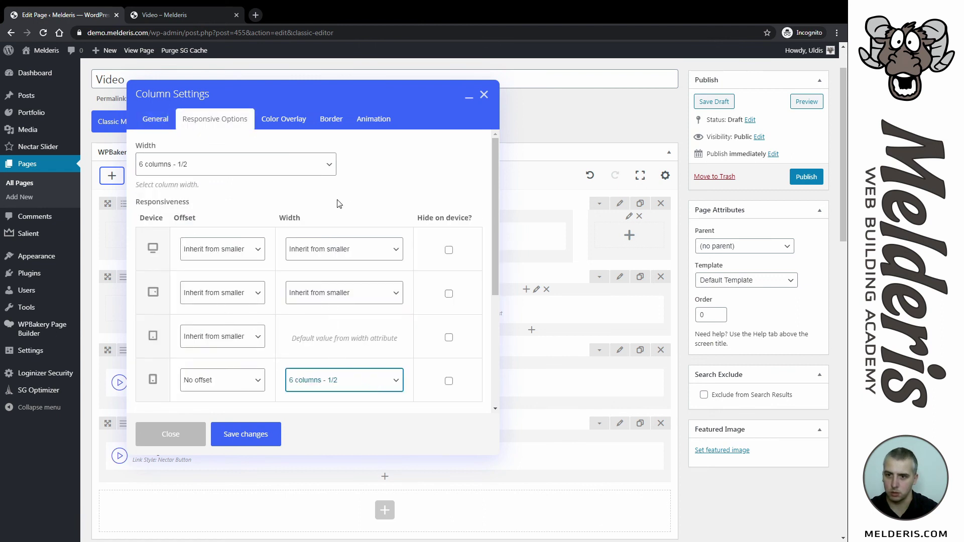
left_click(260, 440)
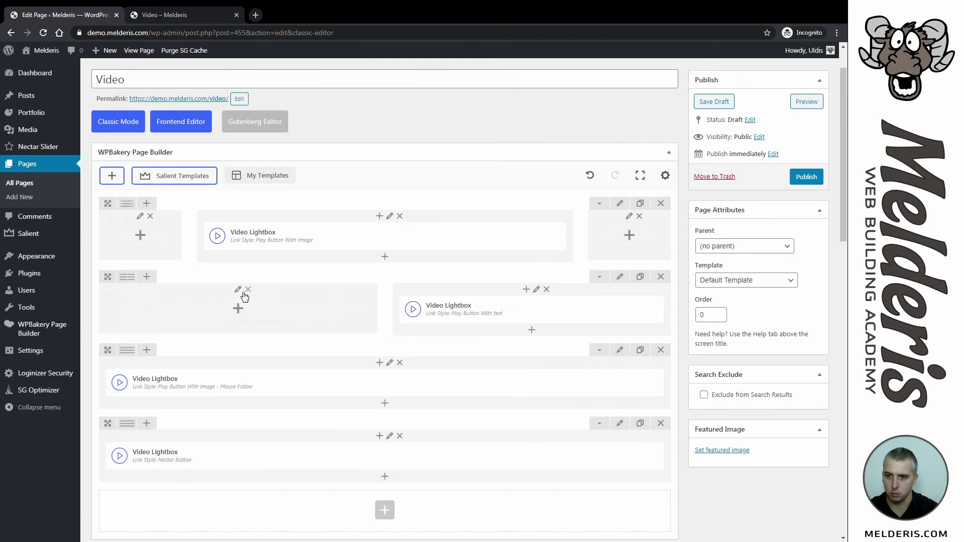
Step: Choose a phone width for the second row's empty left column in its responsive options and save
left_click(238, 291)
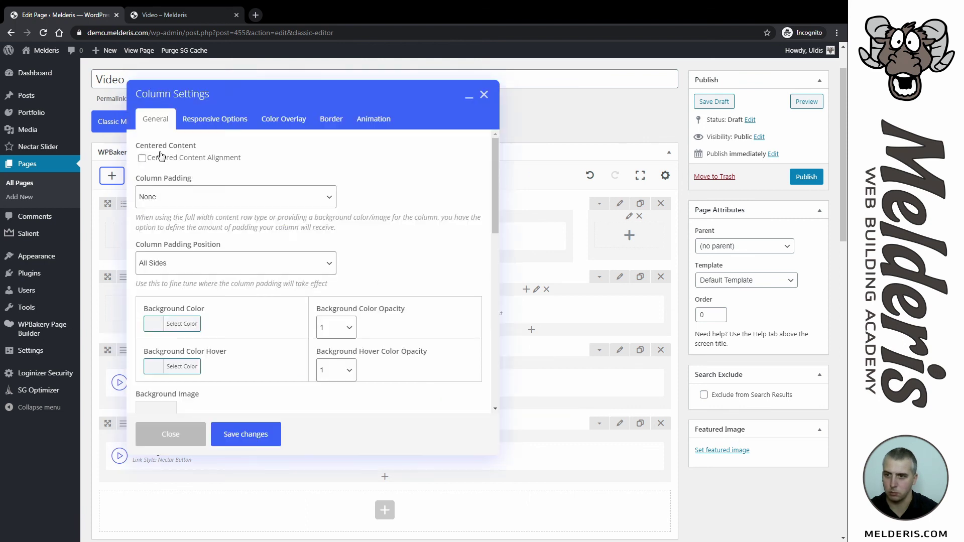
left_click(203, 127)
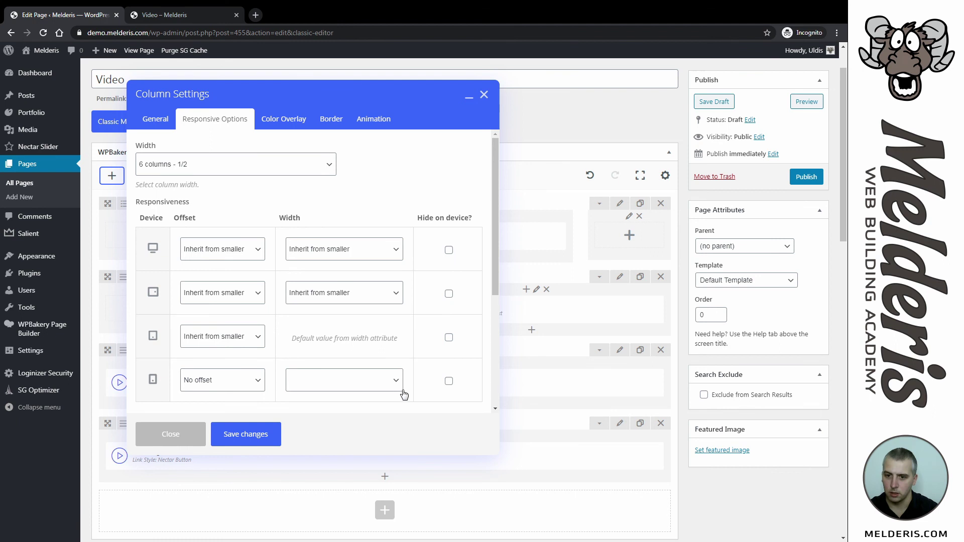
left_click(361, 385)
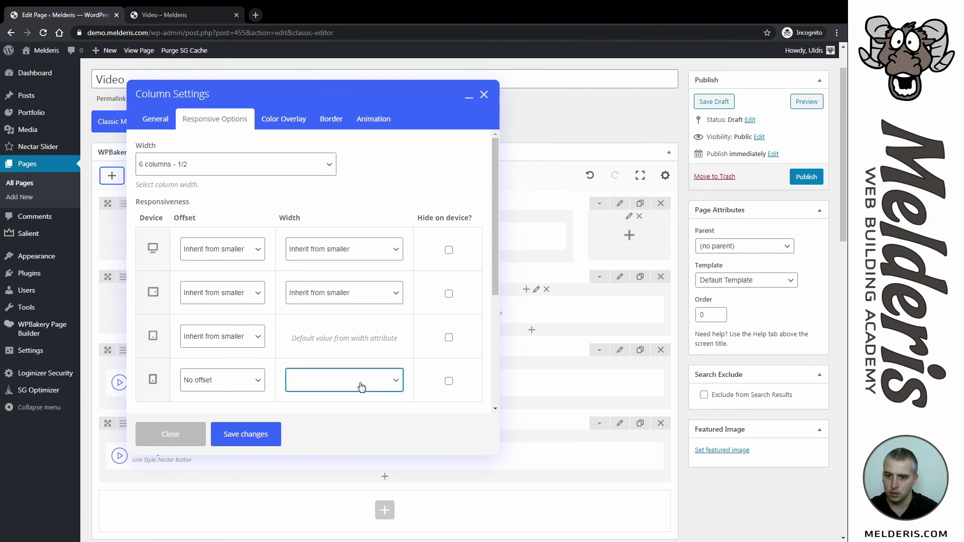
left_click(345, 199)
left_click(243, 434)
Step: Preview the page and inspect how the moon row's play button and text adapt in the browser's responsive view
left_click(813, 102)
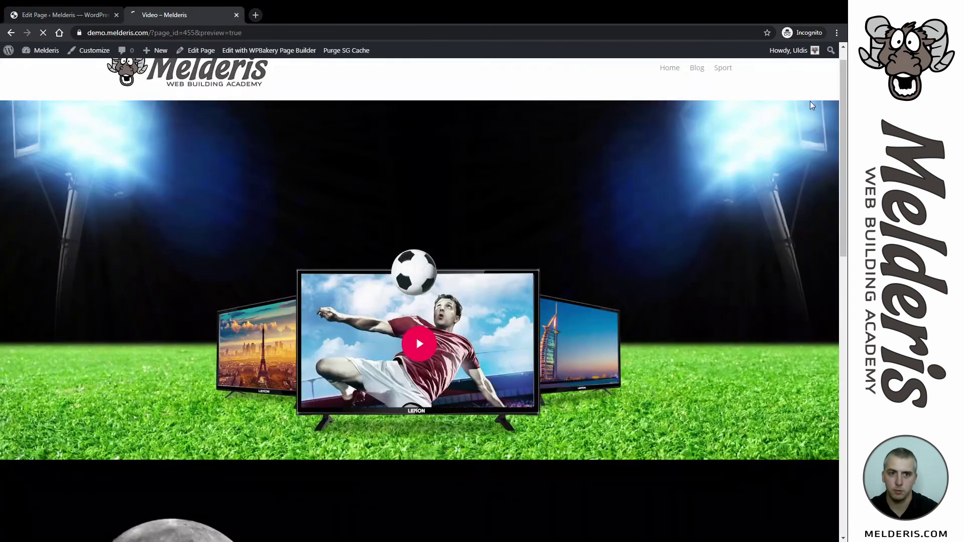
scroll(637, 195, "down", 8)
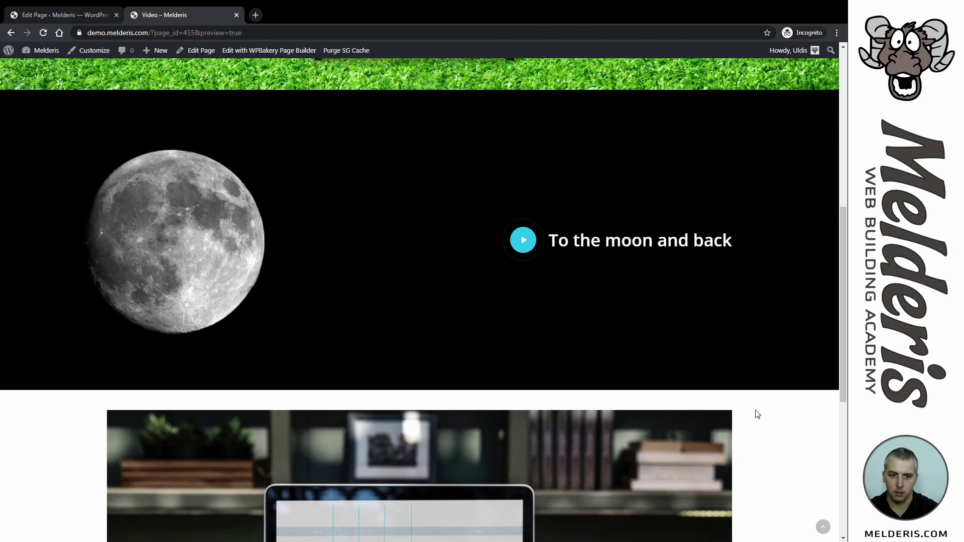
right_click(475, 245)
left_click(411, 275)
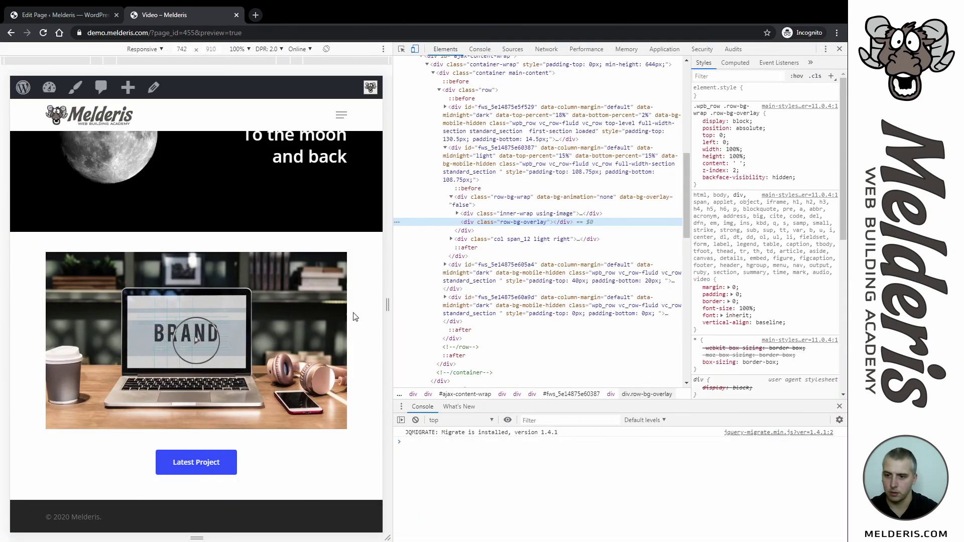
scroll(300, 302, "up", 3)
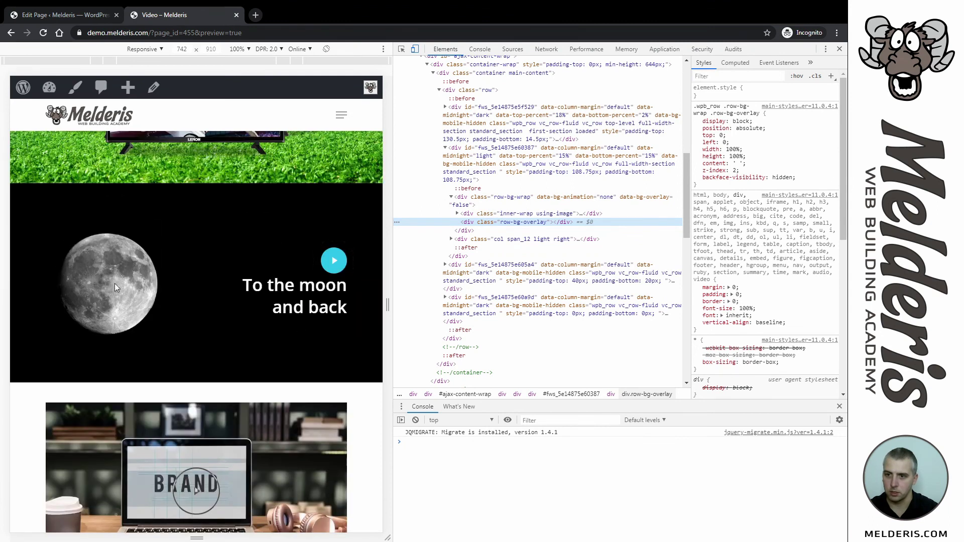
mouse_move(387, 304)
left_mouse_down()
mouse_move(322, 303)
mouse_move(387, 304)
left_mouse_up()
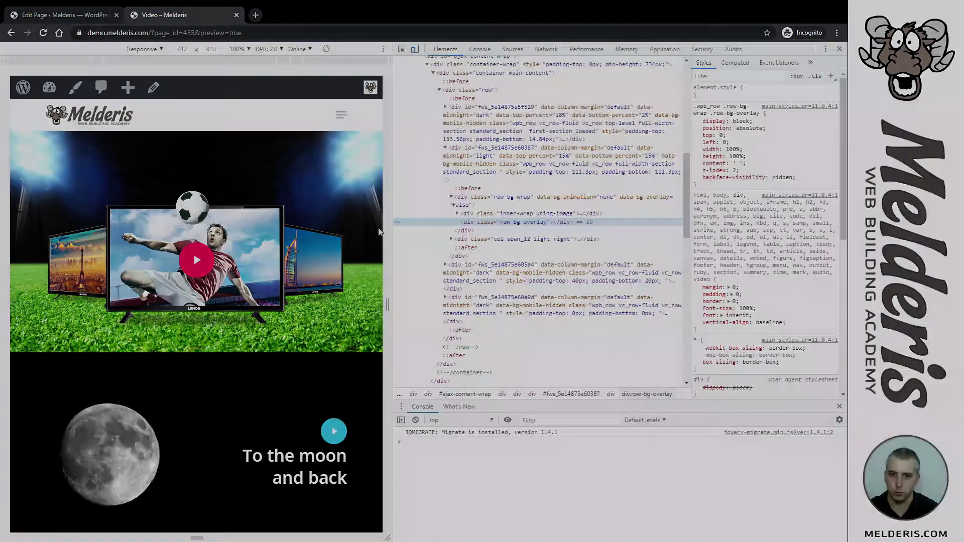